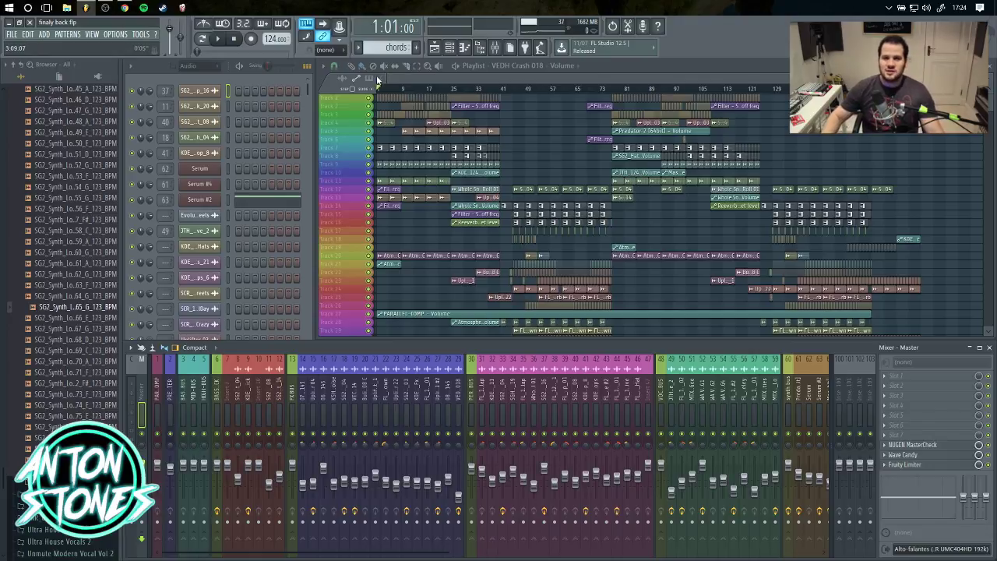
Look over the playlist arrangement and the full row of mixer tracks.
scroll(580, 146, down, 6)
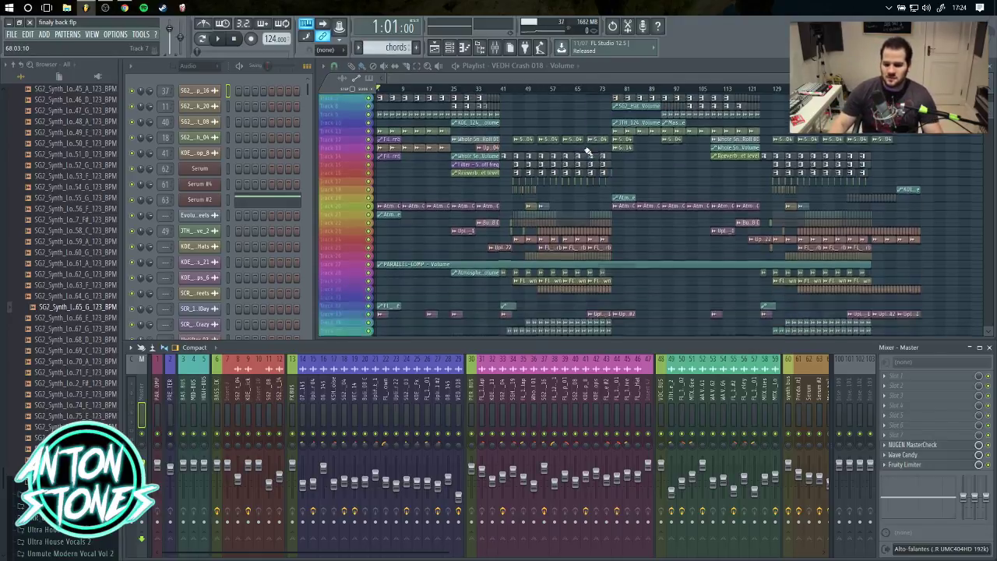
scroll(588, 149, up, 6)
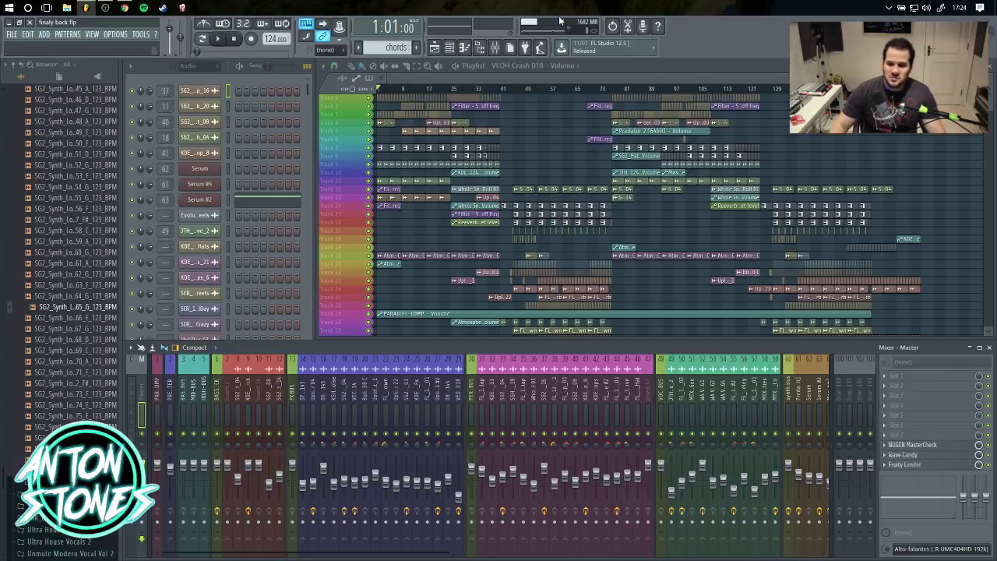
scroll(500, 189, down, 4)
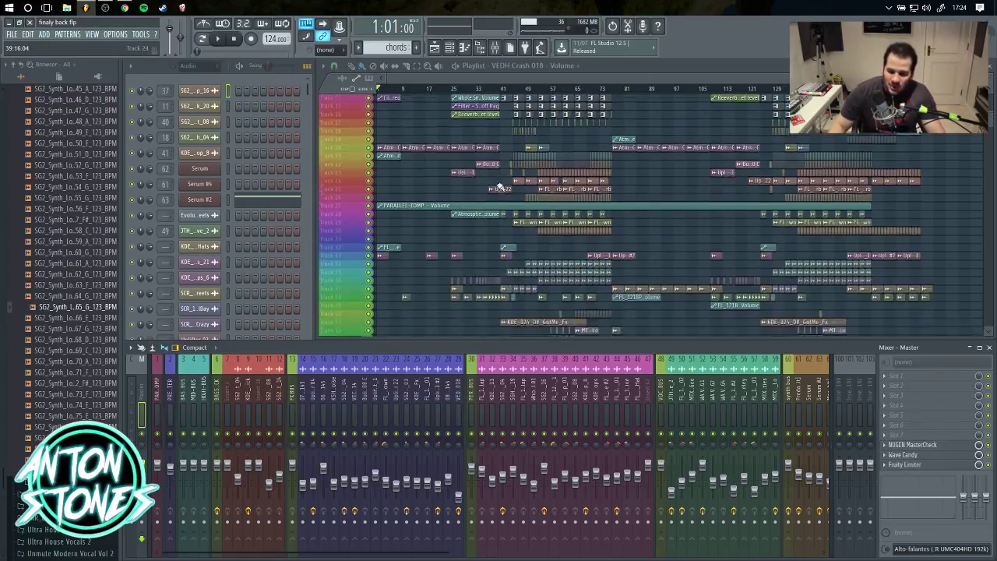
scroll(499, 189, up, 2)
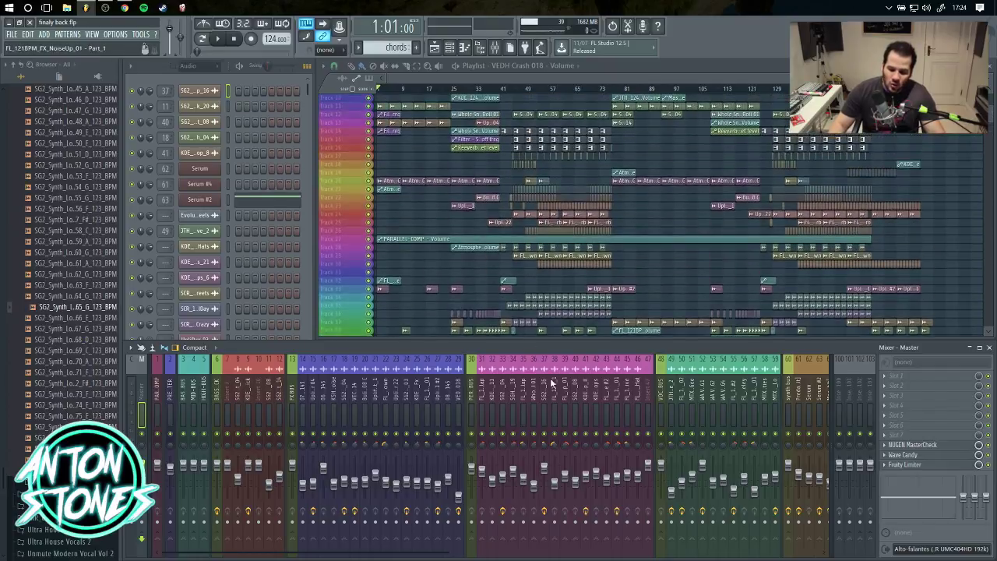
scroll(553, 371, down, 8)
scroll(554, 368, up, 8)
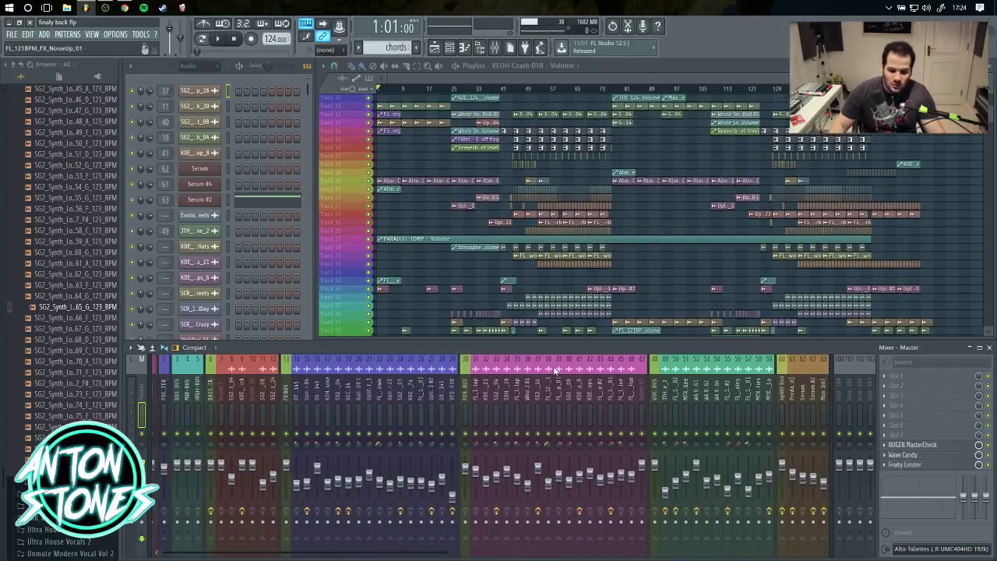
scroll(554, 371, down, 7)
scroll(554, 370, up, 7)
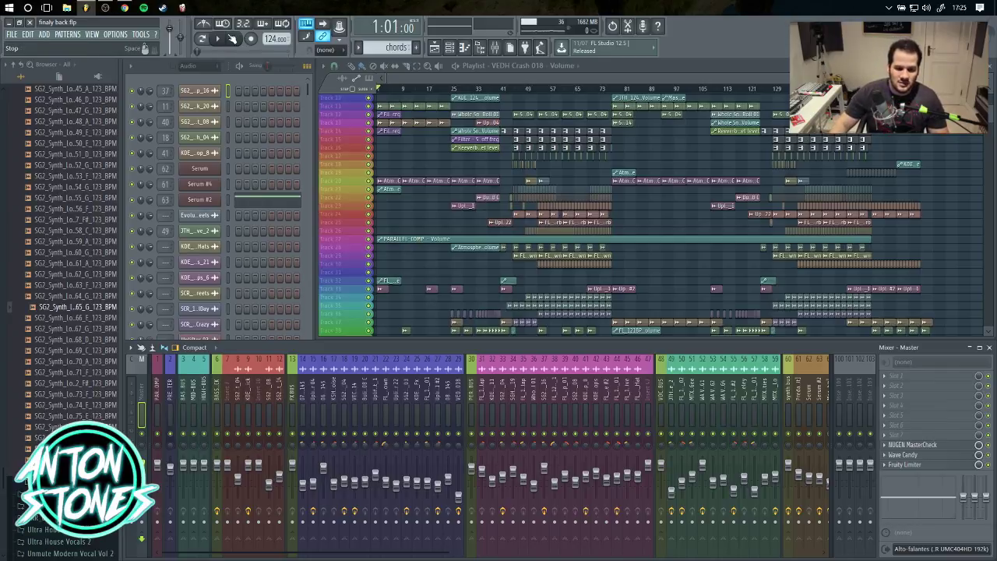
Play the opening of the song briefly and stop playback.
key(space)
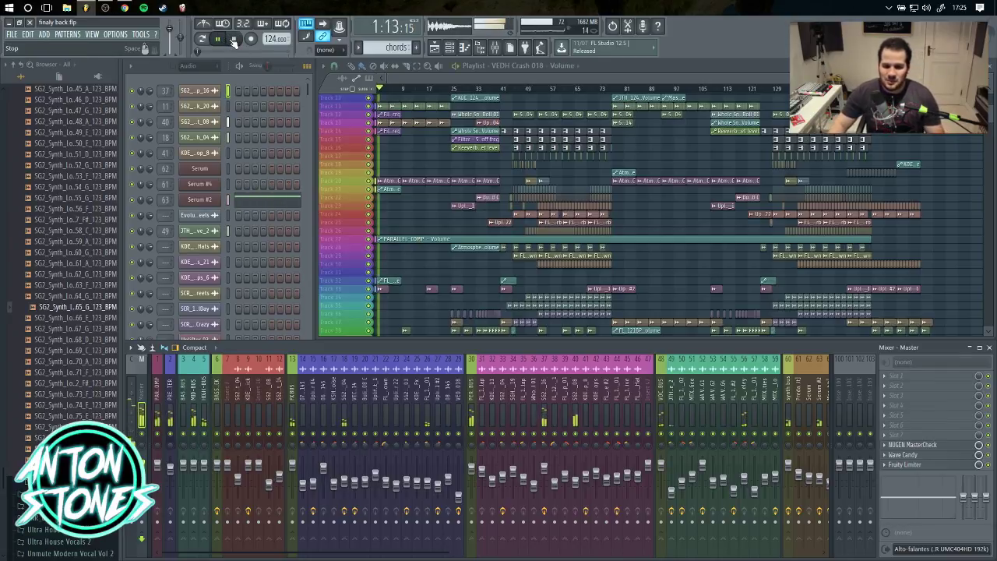
click(234, 41)
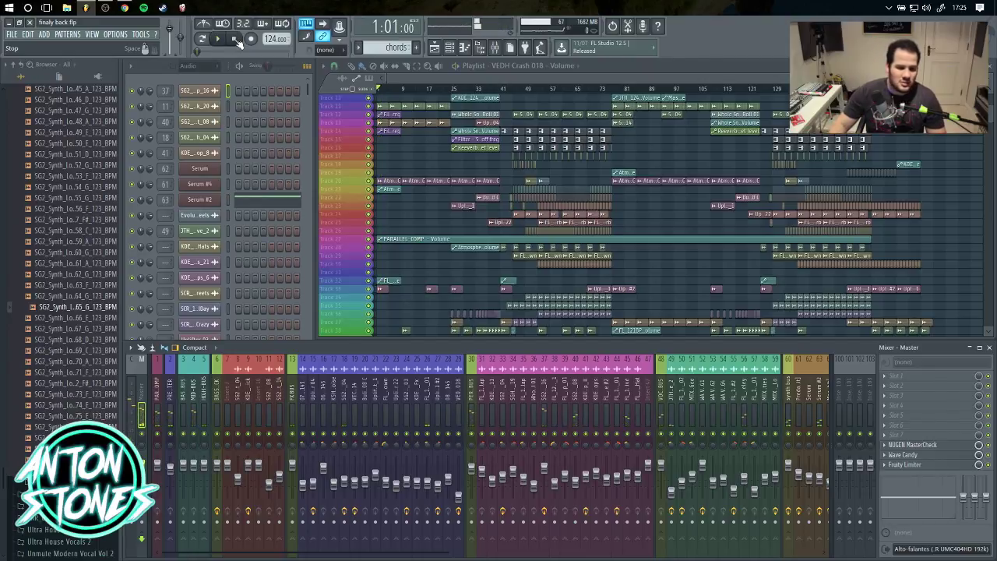
Choose Alto-falantes (BEHRINGER UMC404HD 192k) as the audio device and test it by playing the song's opening.
click(115, 34)
click(148, 64)
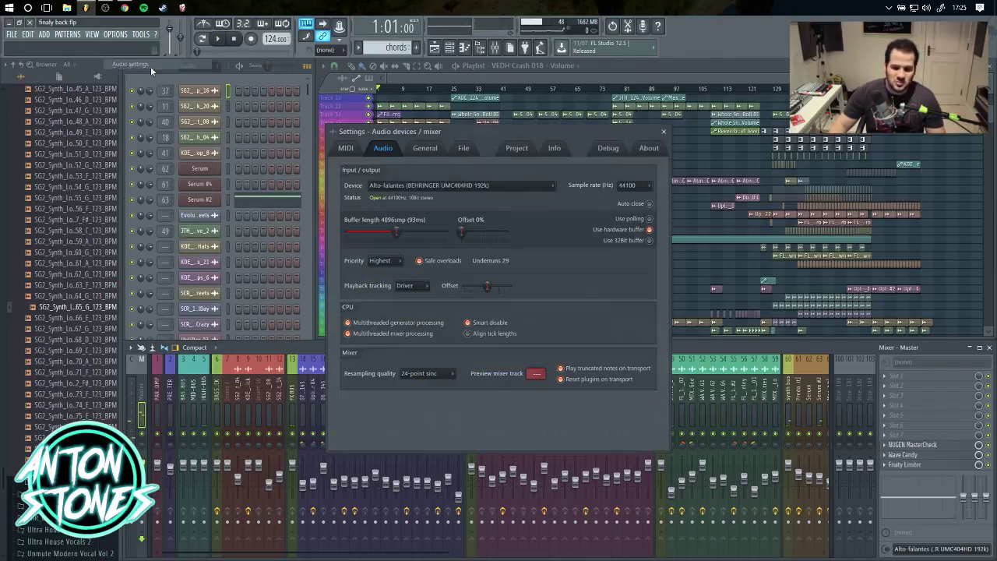
click(482, 187)
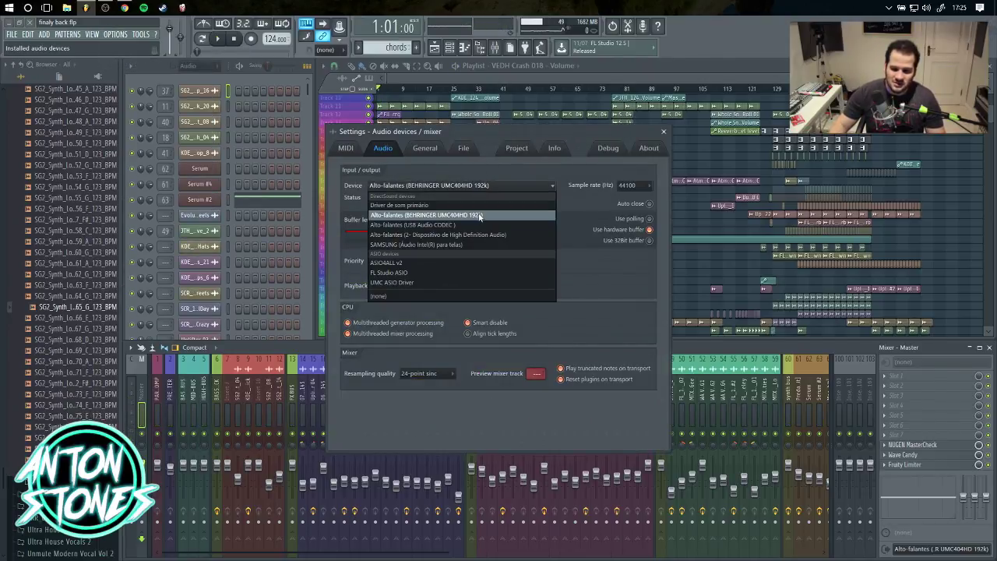
click(477, 217)
click(664, 132)
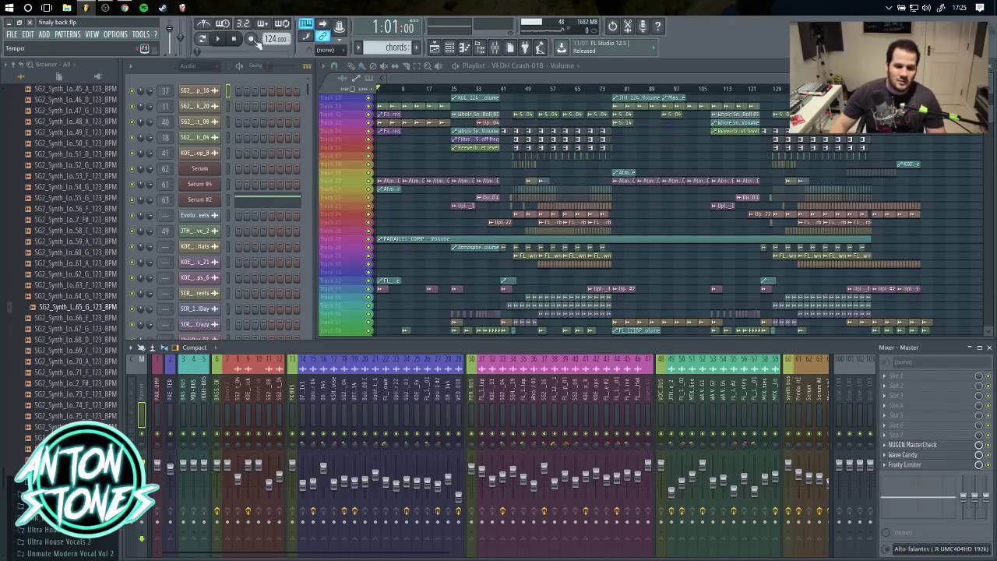
key(space)
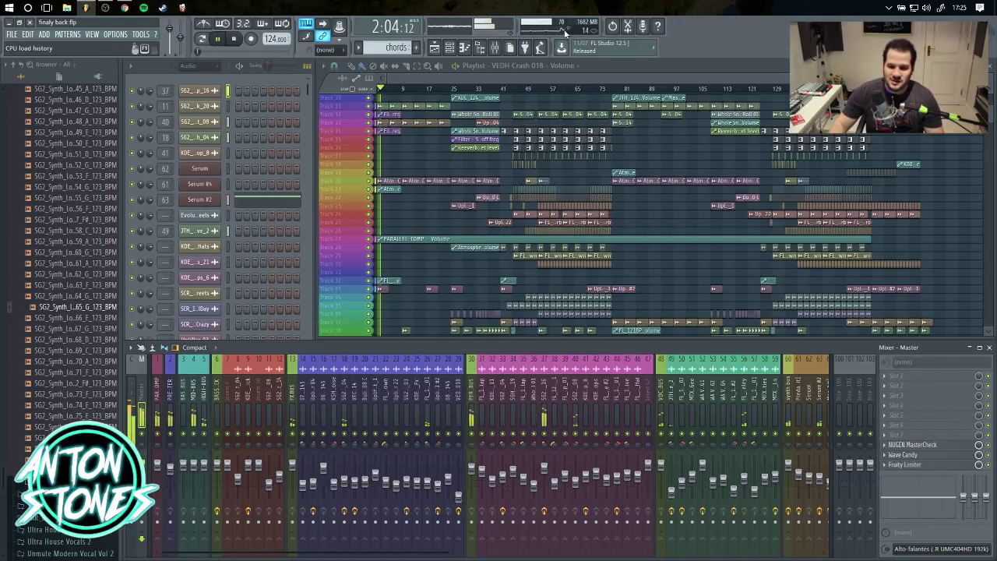
click(234, 39)
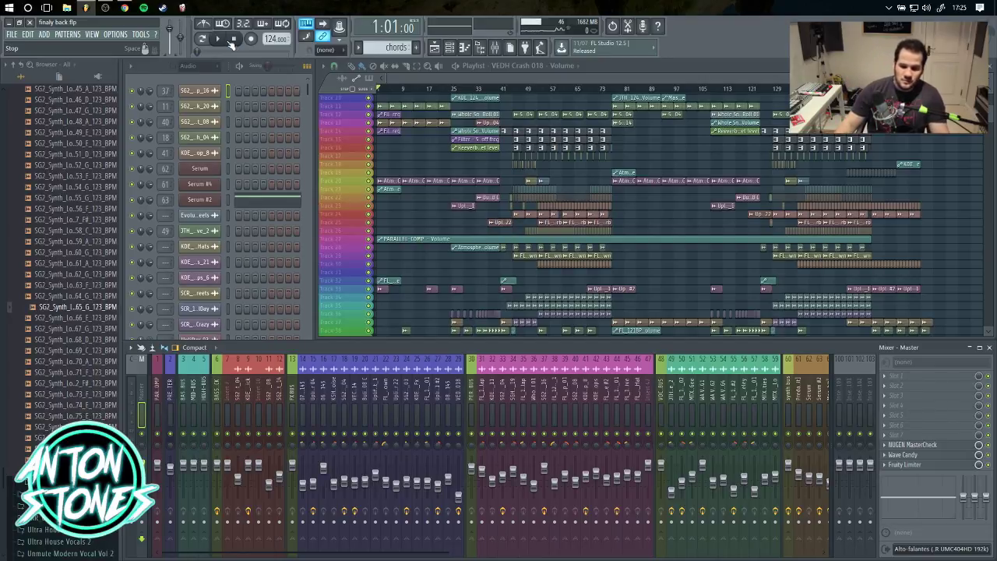
Inspect the routing of the FX BUS, VOCAL-BUS, PERC-BUS, BASS-KICK, PARALLEL-COMP and PRE-MASTER mixer tracks.
scroll(536, 215, down, 5)
scroll(536, 215, up, 8)
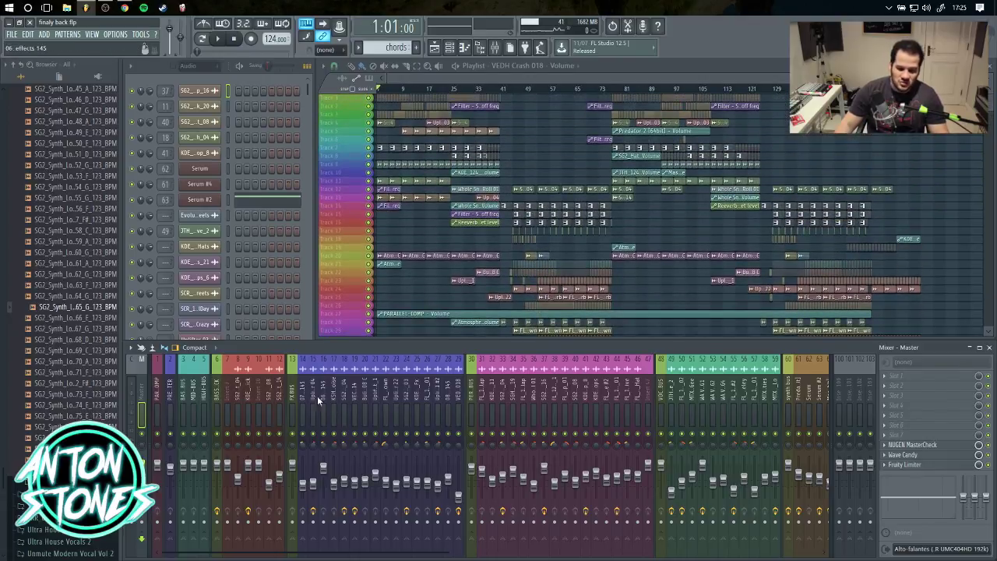
click(218, 391)
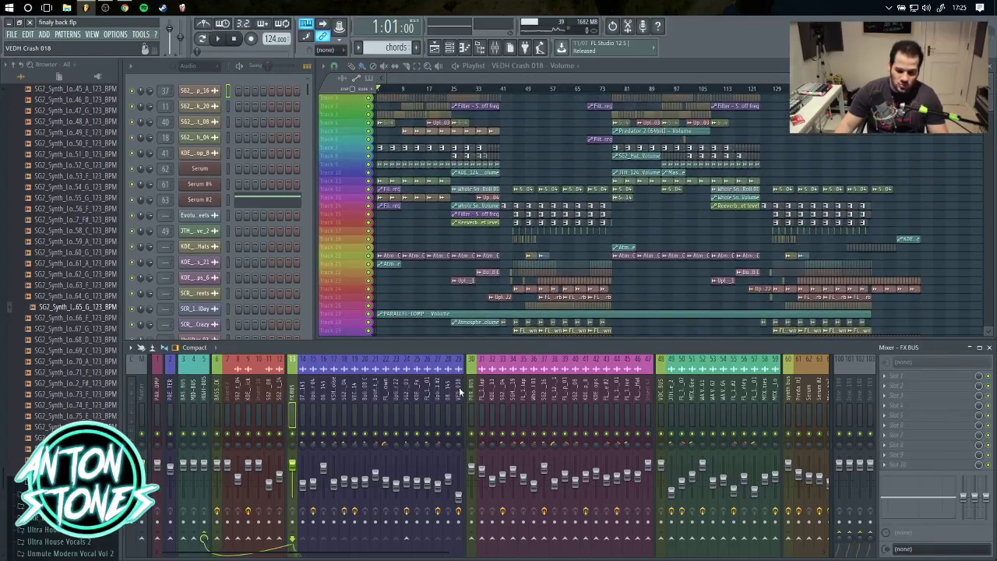
click(662, 392)
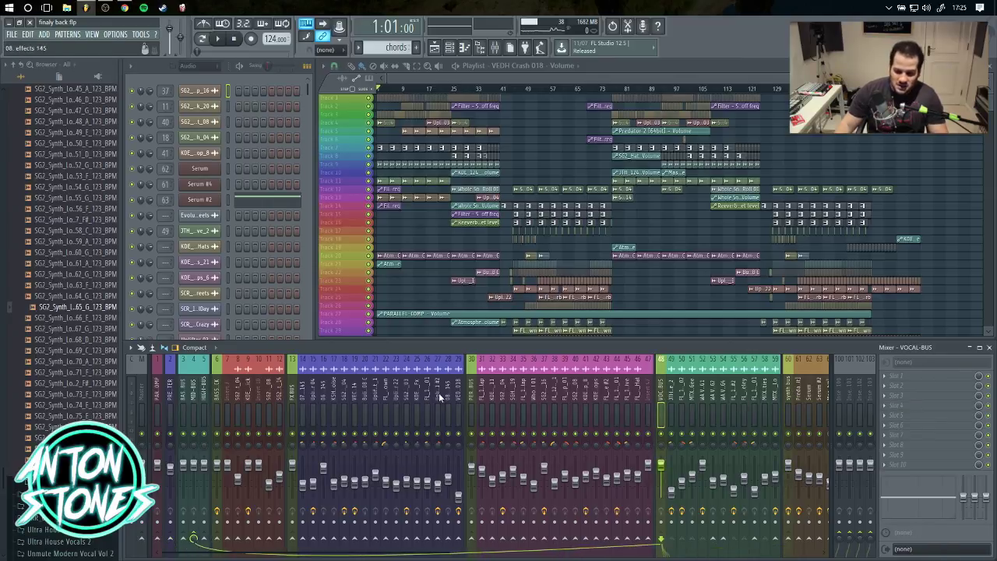
click(470, 392)
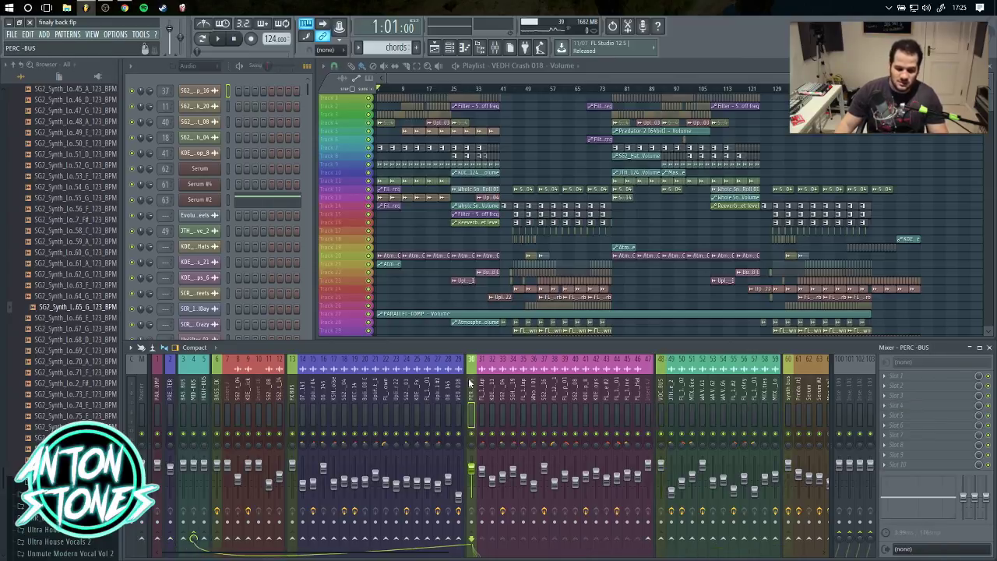
click(296, 391)
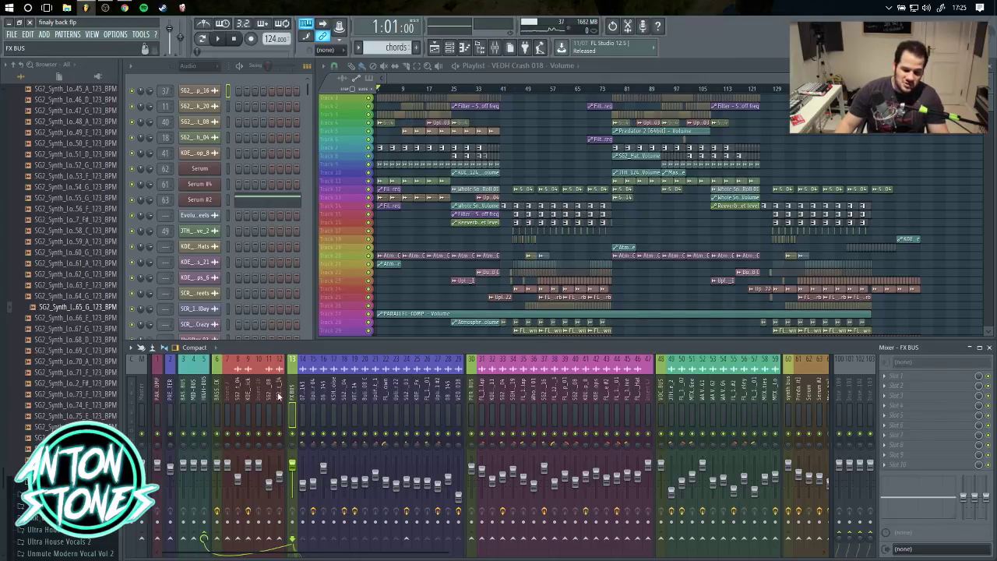
click(218, 394)
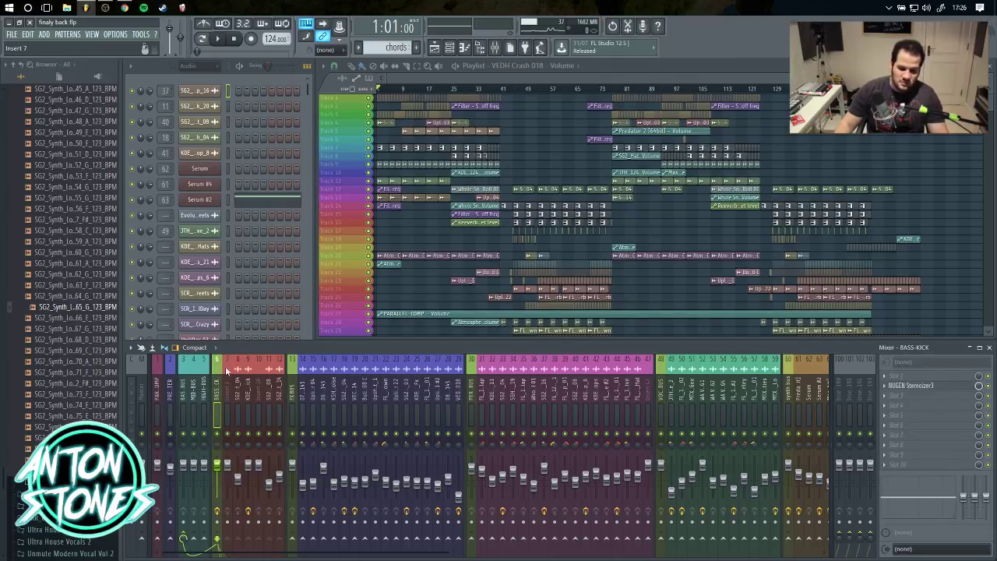
click(158, 393)
click(172, 392)
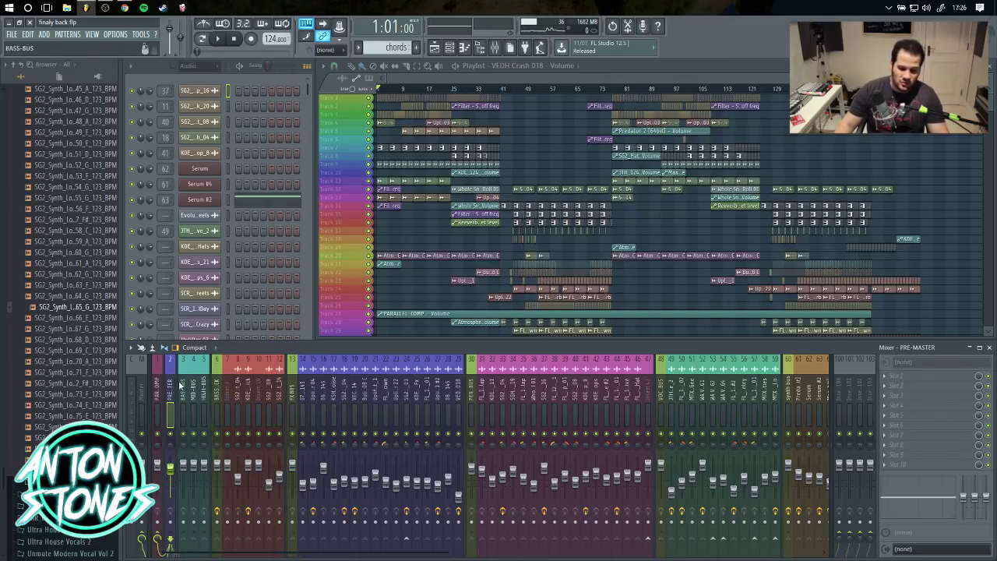
Enlarge the mixer to the full height of the workspace so it covers the playlist.
drag(331, 341, 348, 161)
drag(348, 219, 355, 54)
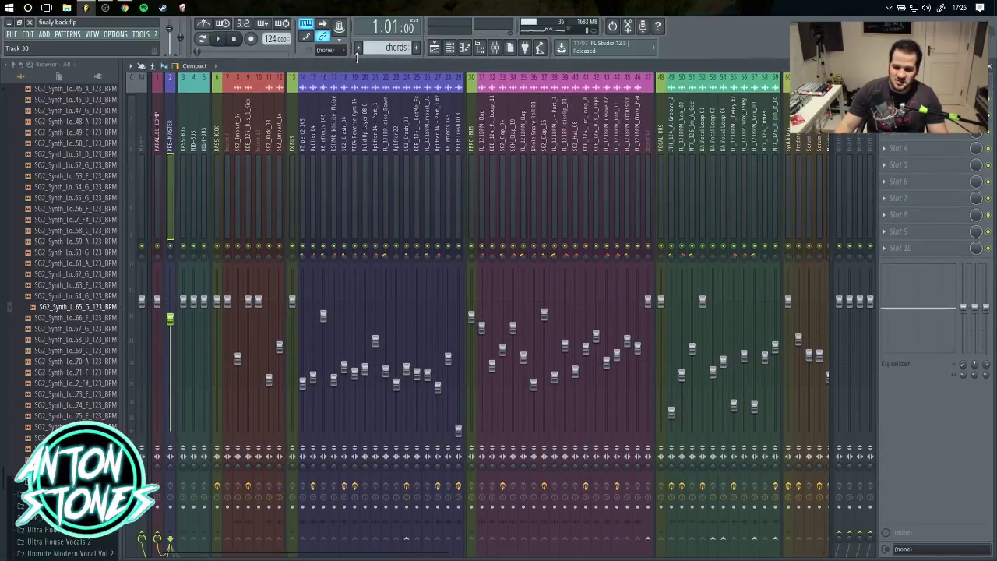
scroll(455, 144, down, 3)
scroll(455, 144, up, 4)
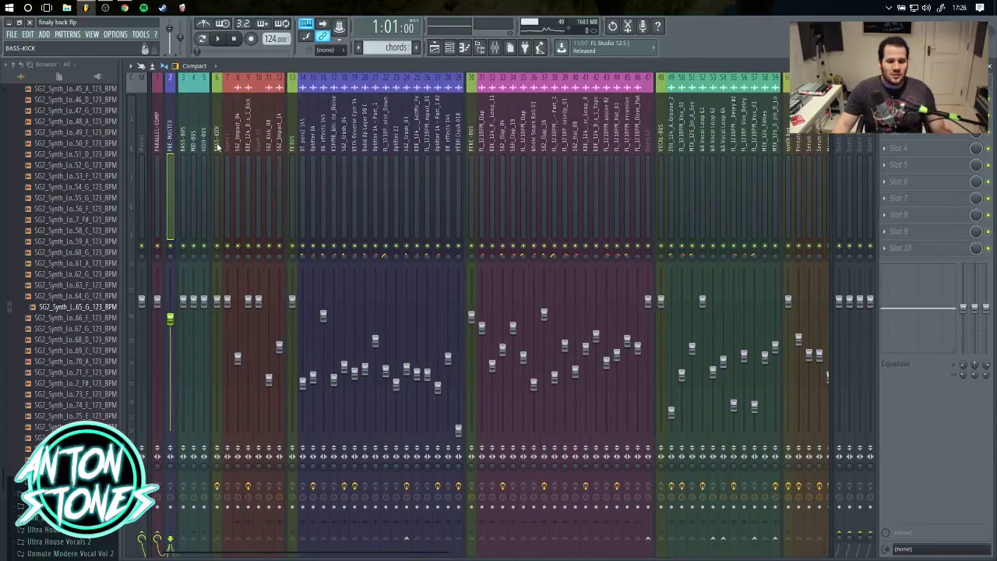
Play the song from the start while watching the levels across all mixer tracks, and stop it.
click(218, 38)
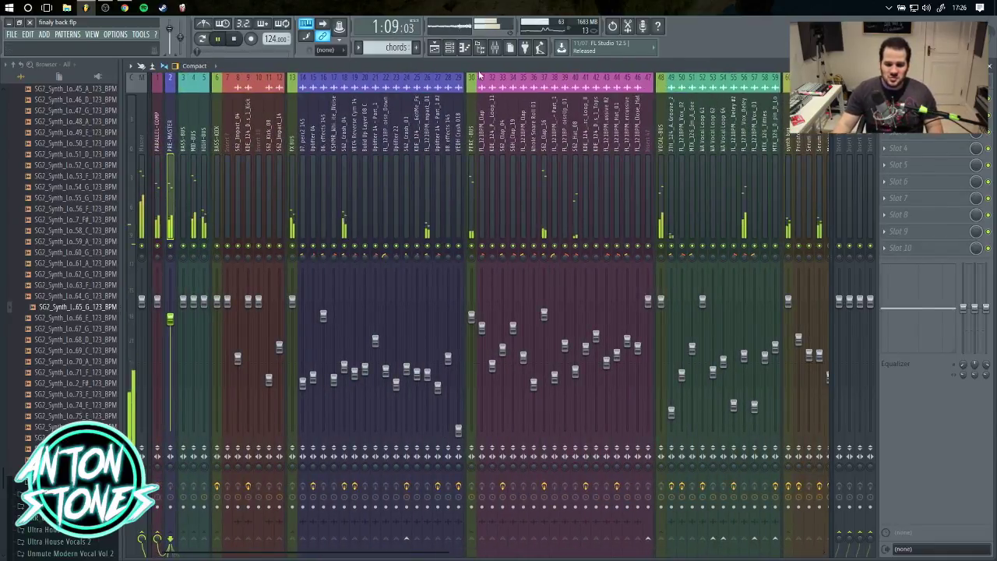
scroll(484, 87, down, 6)
scroll(486, 90, up, 6)
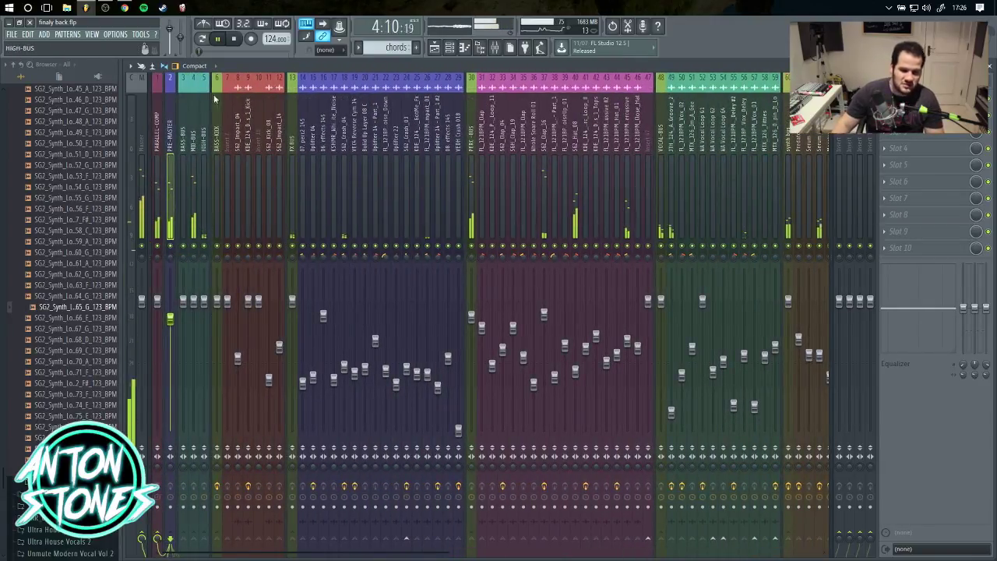
click(236, 40)
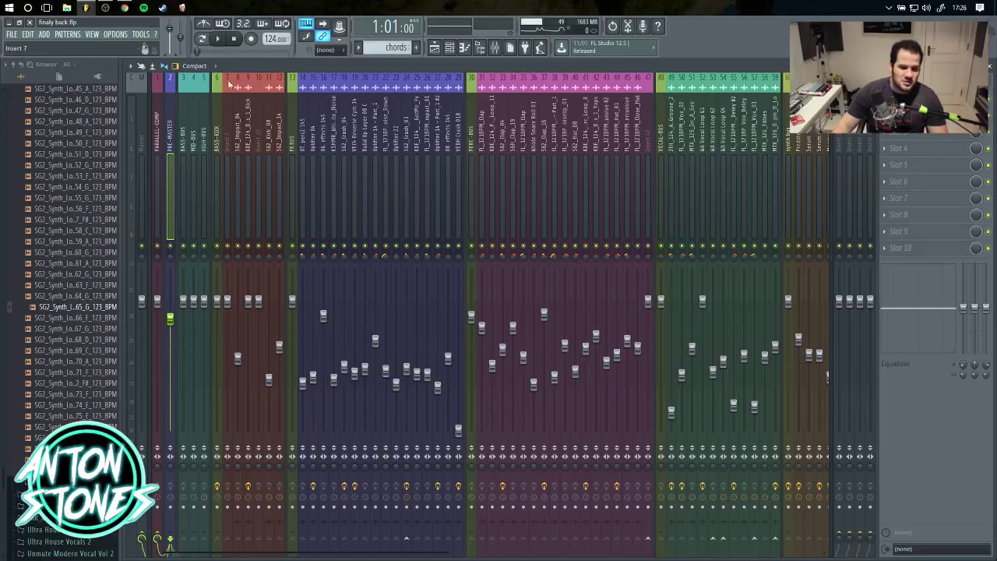
Examine how the effects tracks group under FX BUS and the kick and impact tracks under BASS-KICK.
click(306, 141)
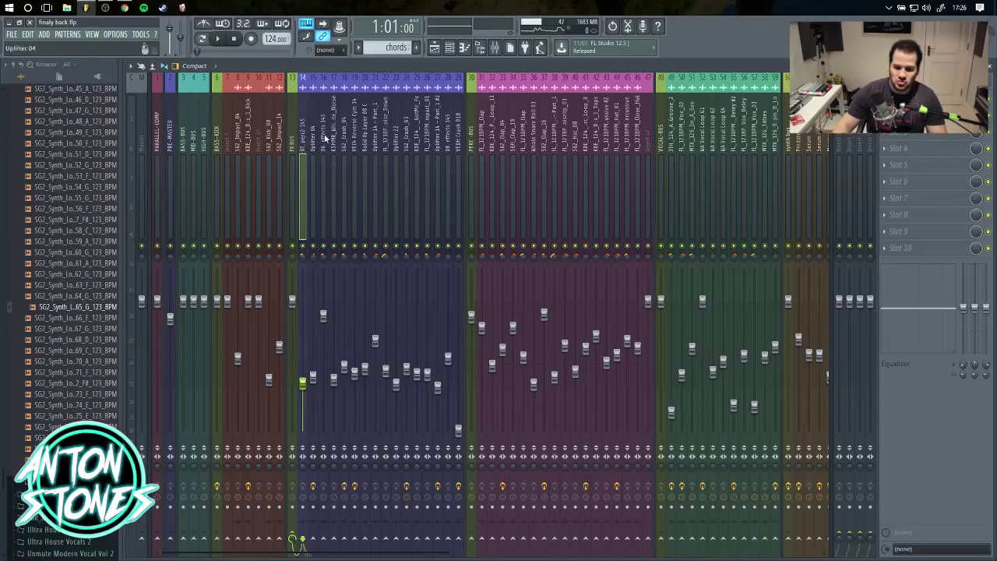
click(459, 137)
click(304, 138)
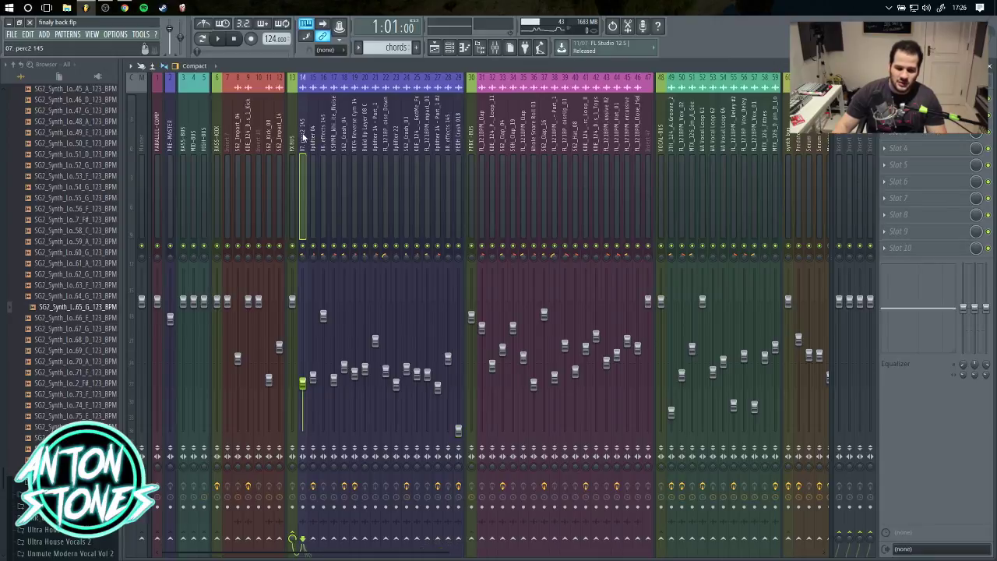
click(292, 140)
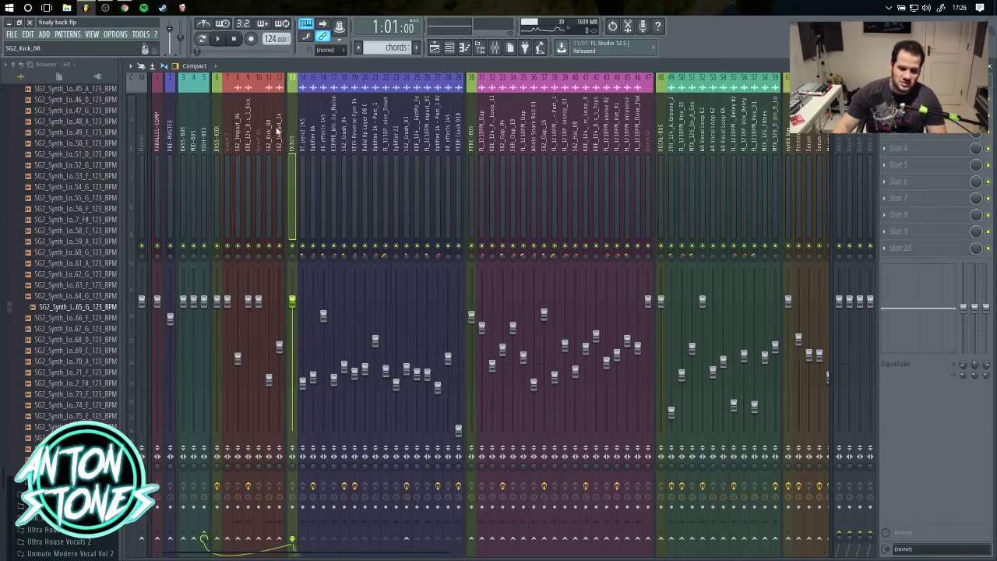
click(281, 134)
click(216, 142)
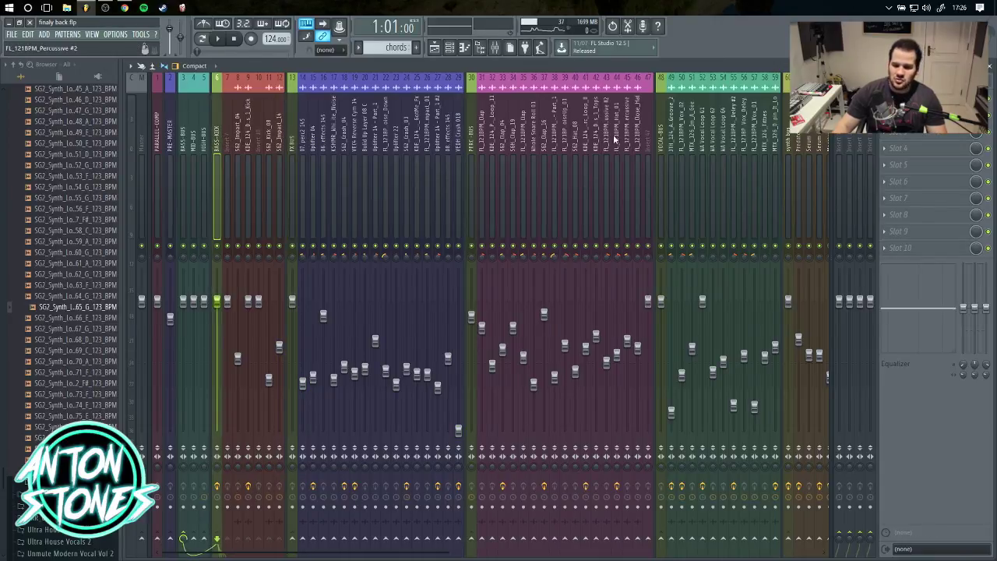
Examine how the percussion tracks group under PERC-BUS and the vocal tracks under VOCAL-BUS.
click(646, 139)
click(470, 138)
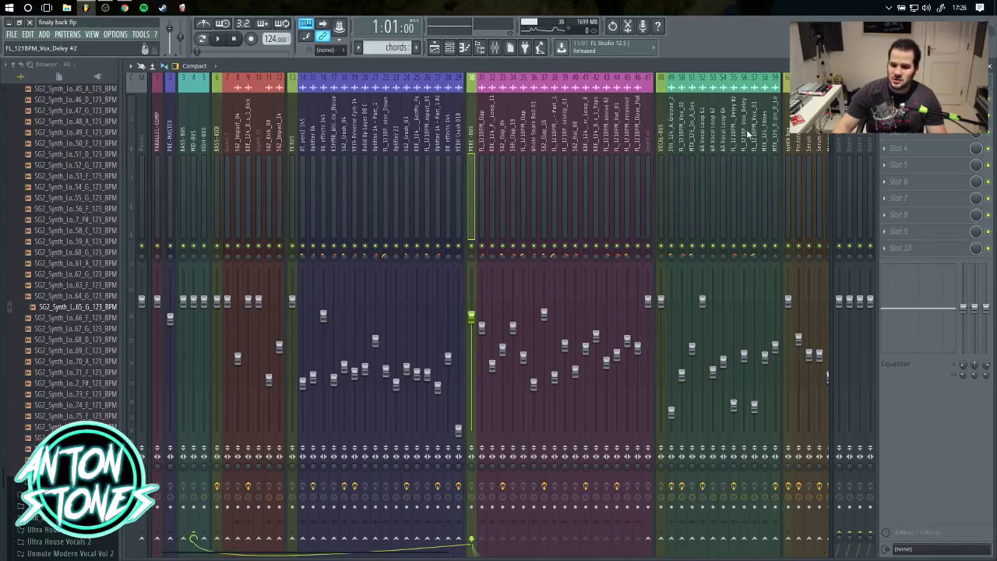
click(765, 134)
click(660, 141)
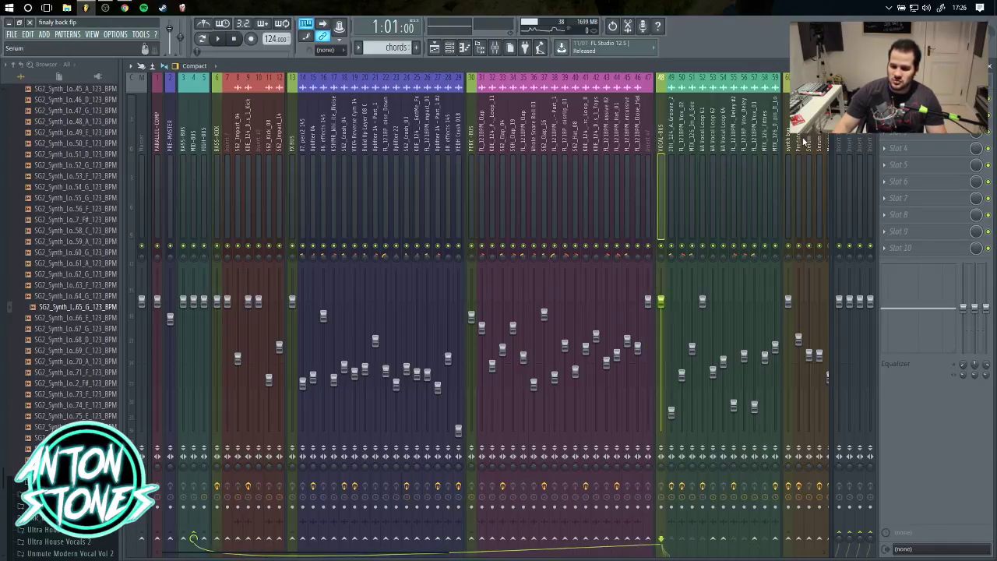
Examine the synth bus and the routing of the Atmosphere track in the synth group.
scroll(772, 141, down, 5)
click(776, 138)
click(687, 142)
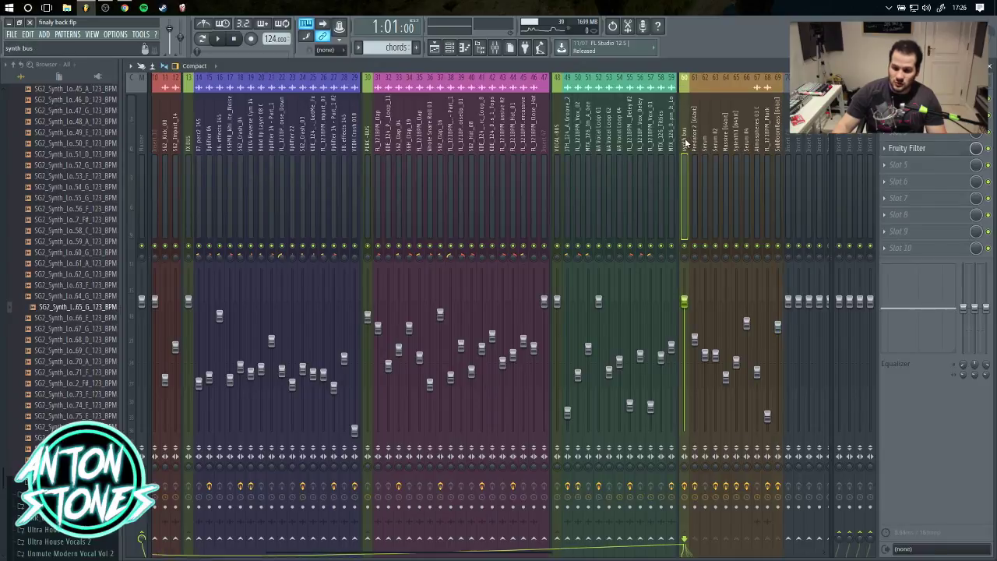
click(754, 138)
scroll(767, 138, up, 3)
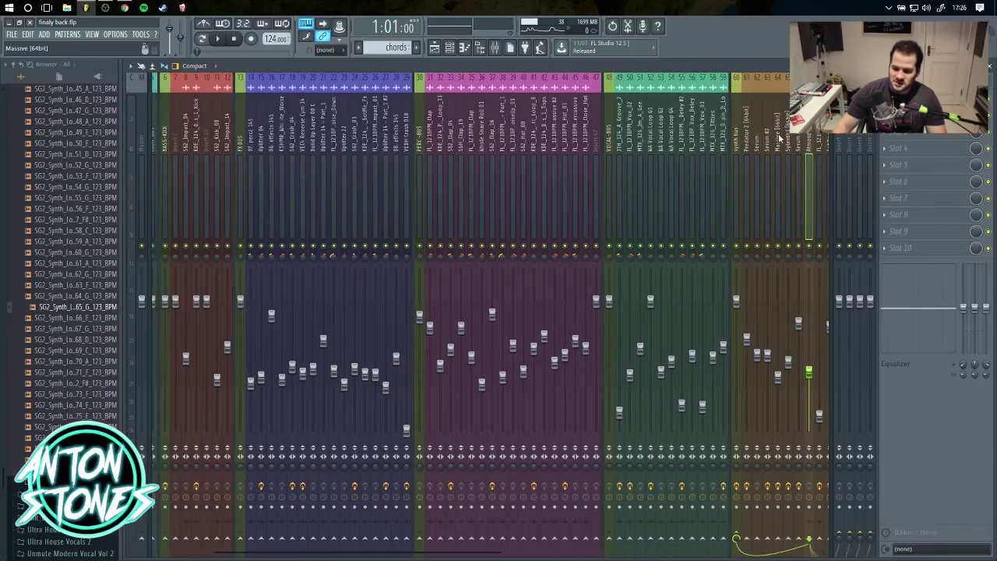
Select vocal mixer track 57 and look at its routing to the master.
key(Left)
key(Left)
key(Left)
key(Left)
key(Left)
key(Left)
key(Left)
key(Left)
key(Left)
key(Left)
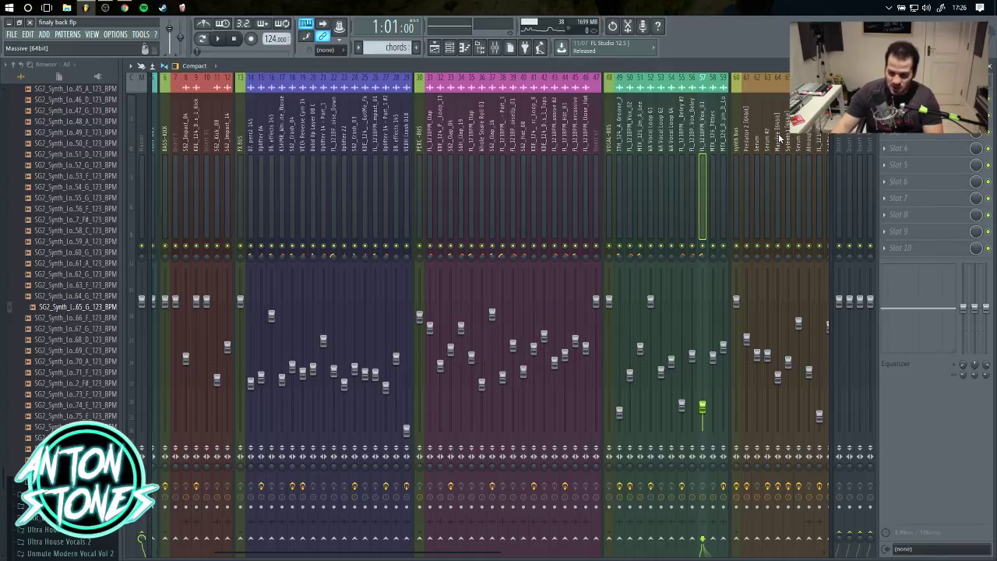
scroll(575, 146, up, 3)
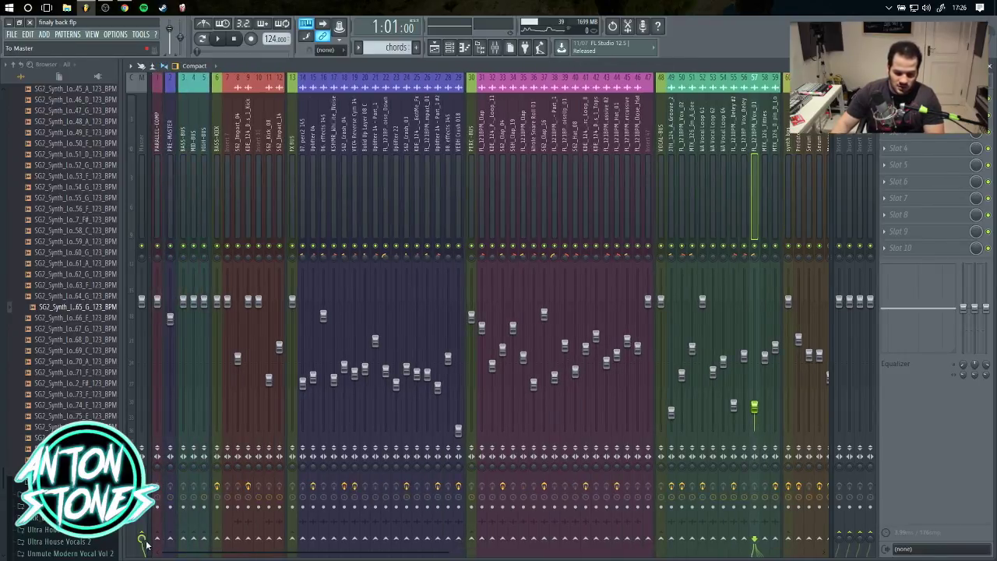
Examine whether vocal tracks 56 to 53 are routed to VOCAL-BUS or straight to the master.
key(Left)
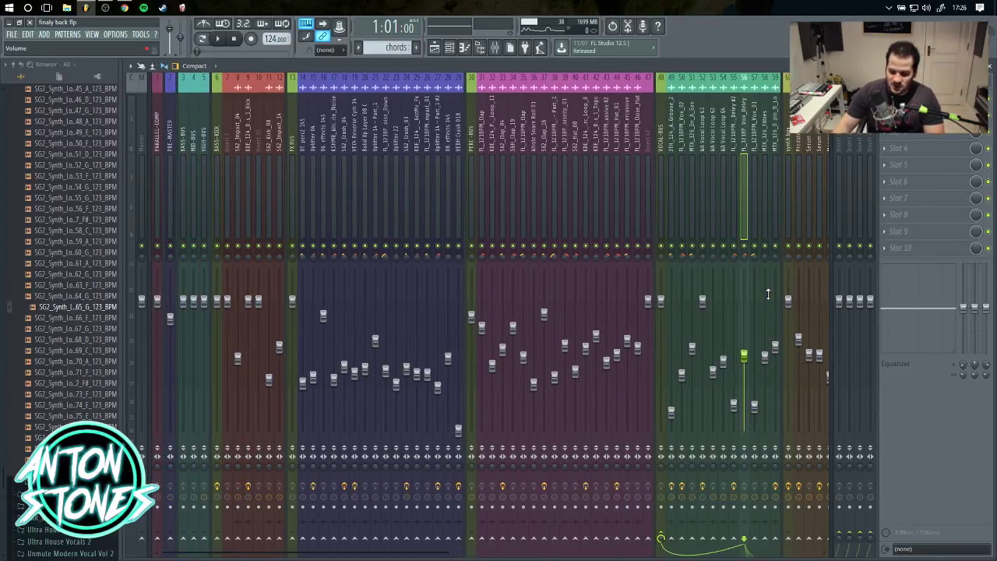
key(Left)
key(Left)
key(Left)
key(Right)
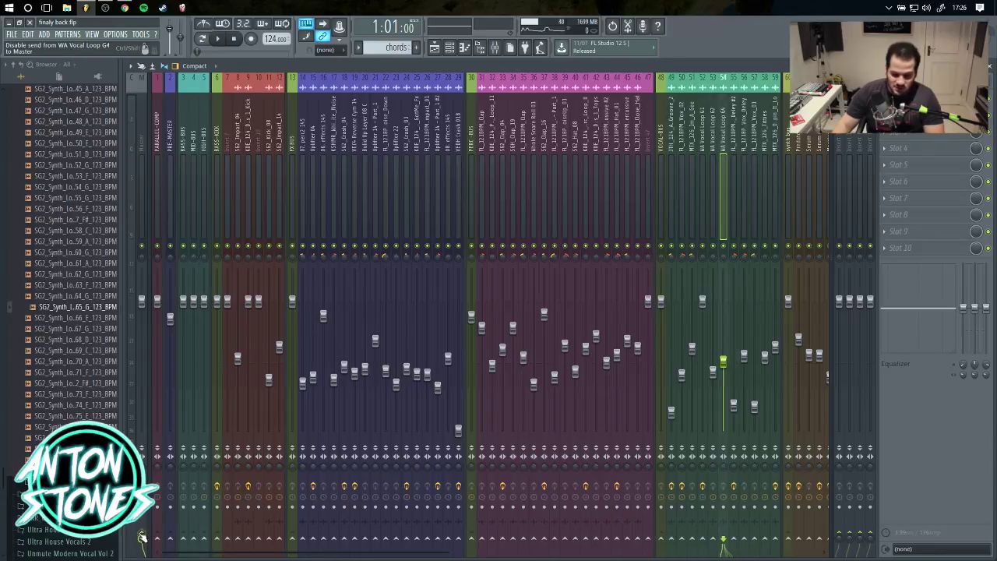
key(Left)
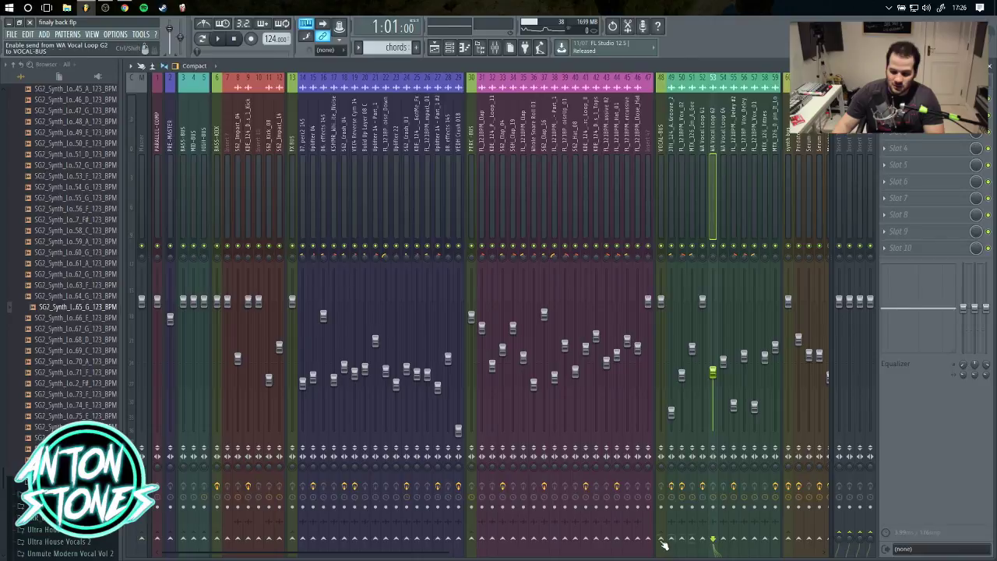
Go back through the remaining vocal tracks and examine the routing of the last percussion tracks up to insert 47.
key(Left)
key(Left)
key(Left)
key(Left)
key(Left)
key(Left)
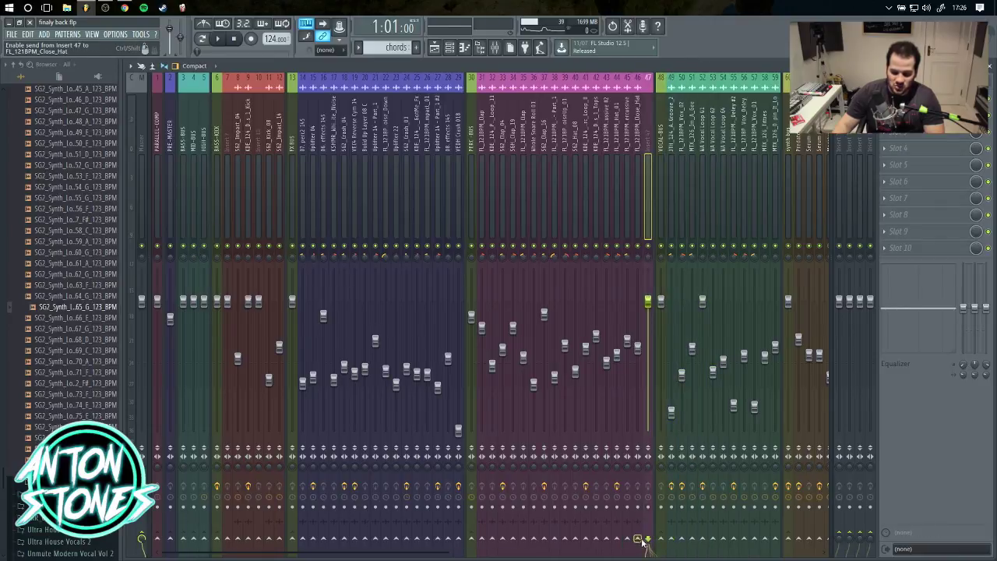
key(Left)
key(Left)
key(Left)
key(Right)
key(Right)
key(Right)
key(Right)
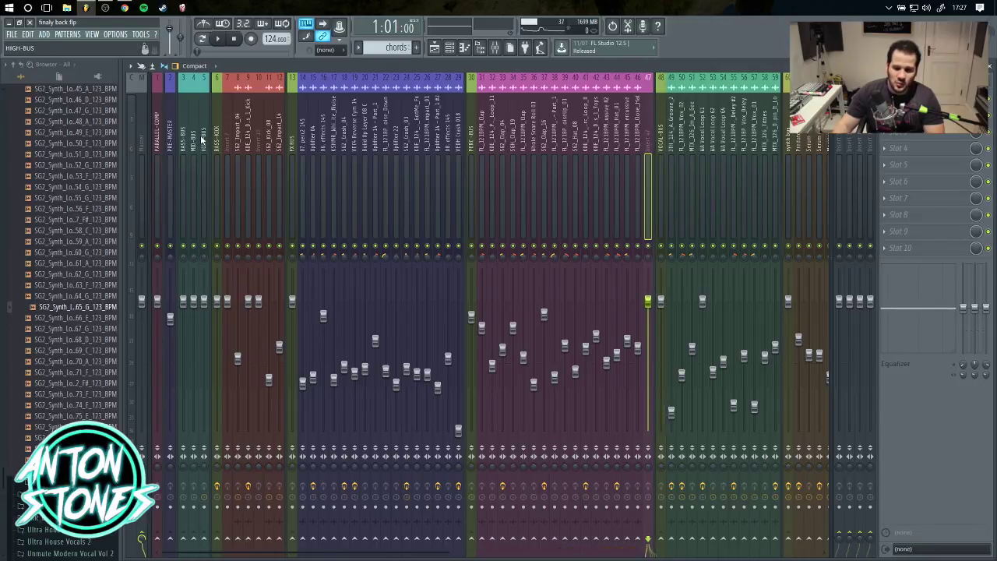
Step back through the percussion and effects tracks to BASS-KICK and look at where that bus is routed.
key(Left)
key(Left)
key(Left)
key(Left)
key(Left)
key(Left)
key(Left)
key(Left)
key(Left)
key(Left)
key(Left)
key(Left)
key(Left)
key(Left)
key(Left)
key(Left)
key(Left)
key(Left)
key(Left)
key(Left)
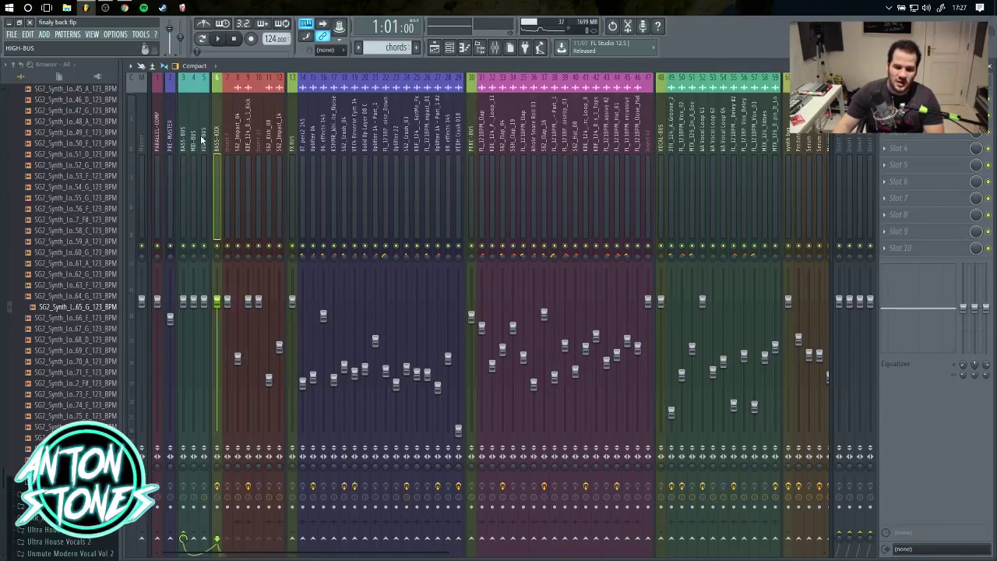
Examine how BASS-BUS and MID-BUS feed PRE-MASTER, ending with PARALLEL-COMP selected.
key(Left)
key(Left)
key(Left)
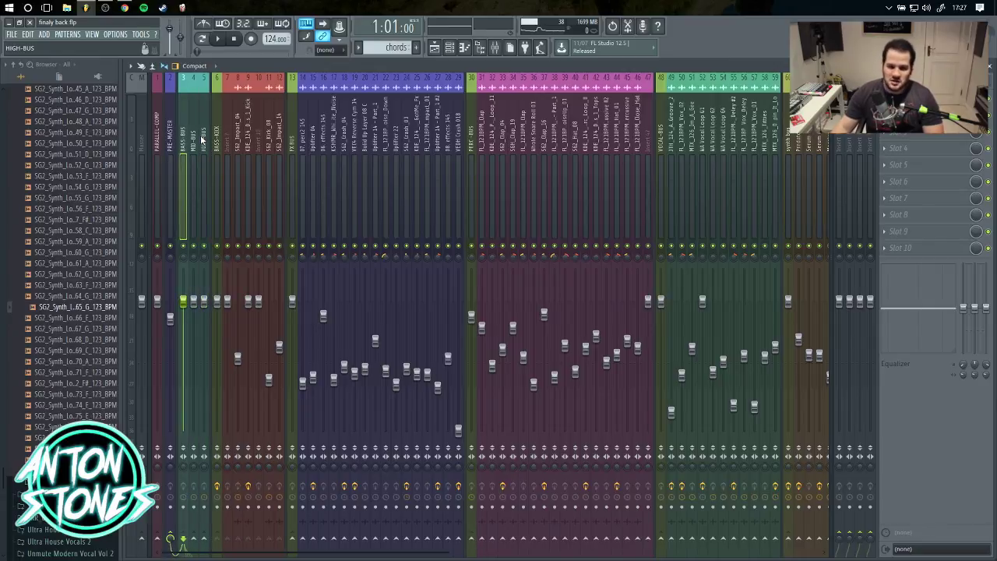
key(Right)
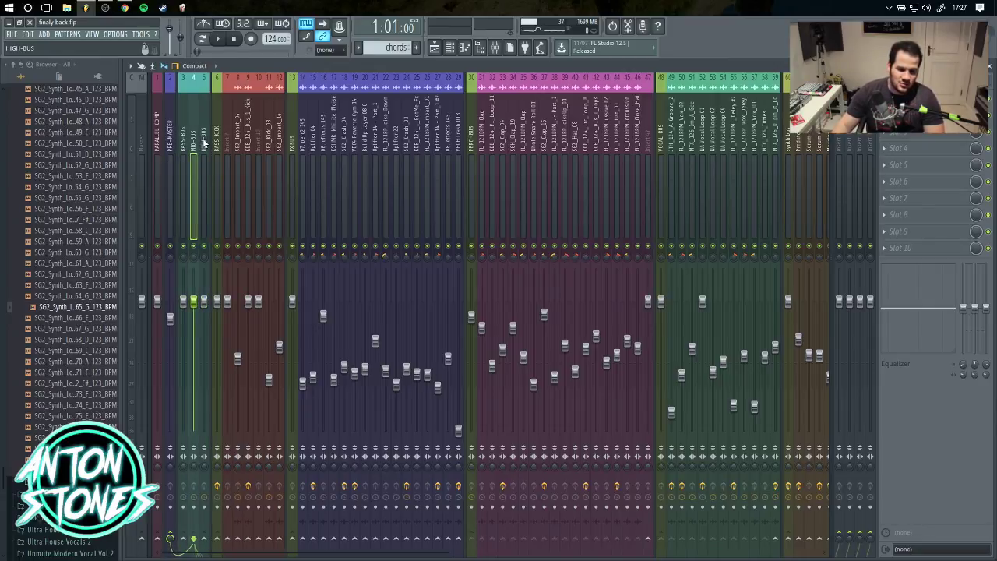
key(Left)
key(Left)
key(Left)
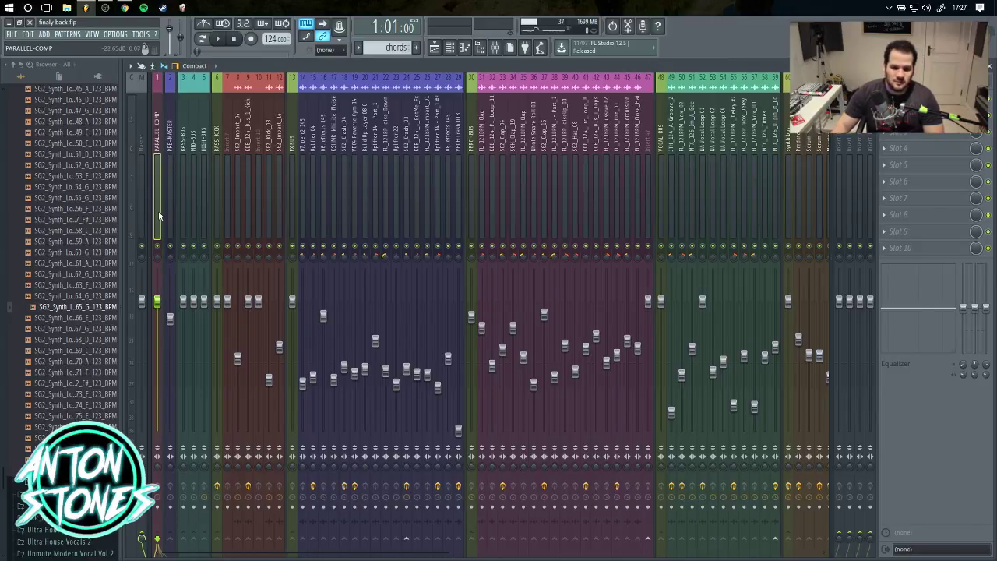
Compare the routing of PRE-MASTER with that of PARALLEL-COMP and the master track.
click(166, 153)
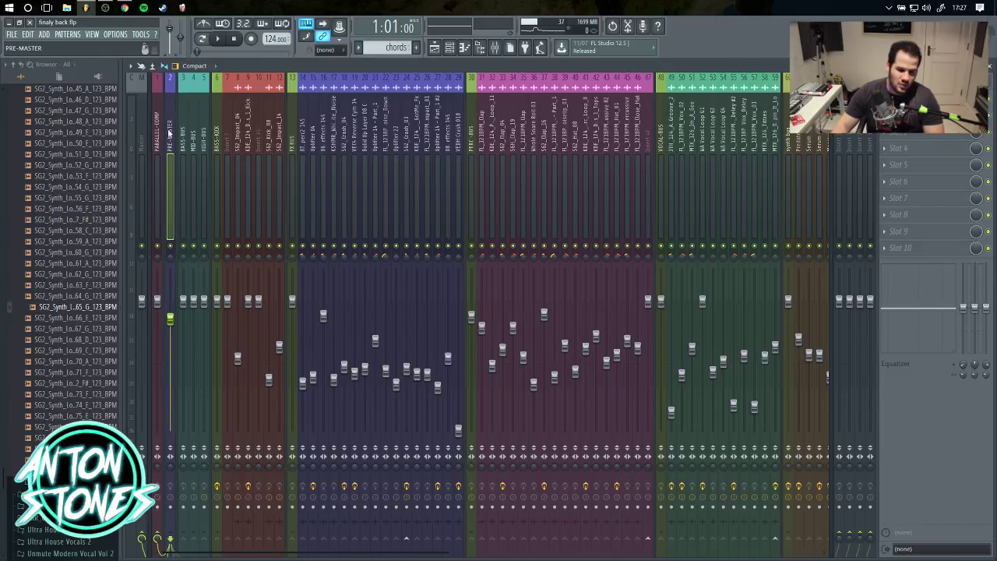
key(Left)
key(Left)
key(Right)
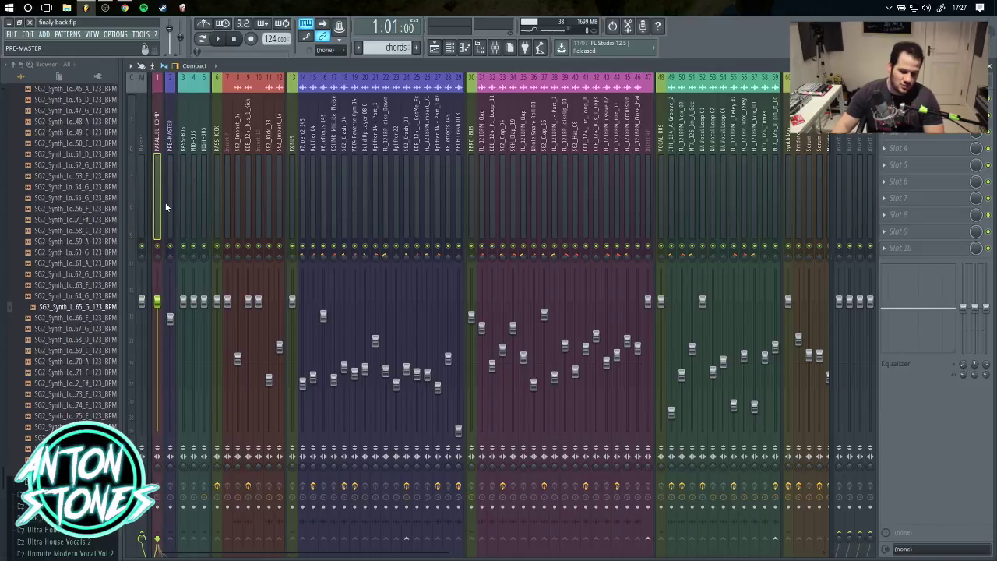
key(Left)
key(Right)
key(Right)
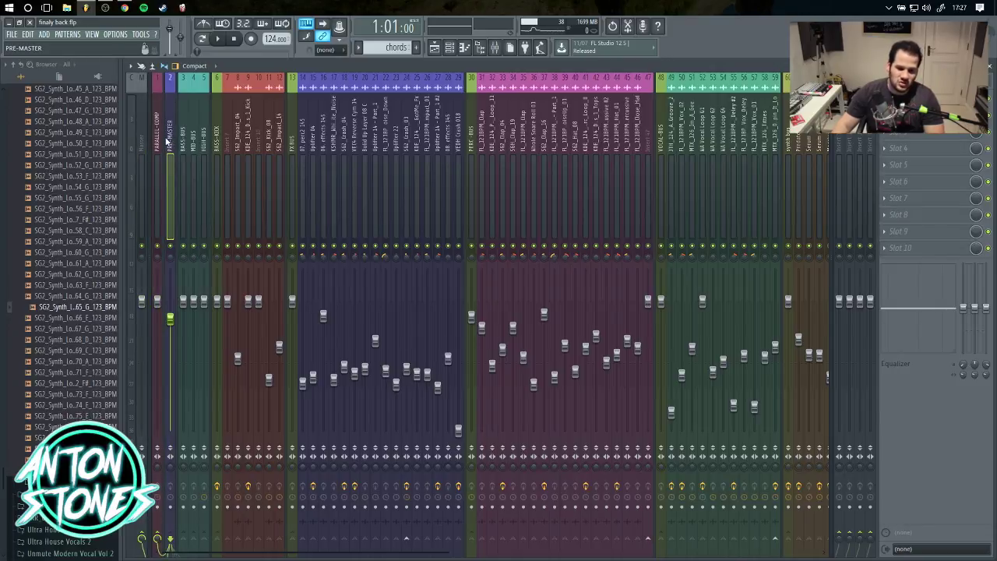
key(Right)
key(Left)
key(Left)
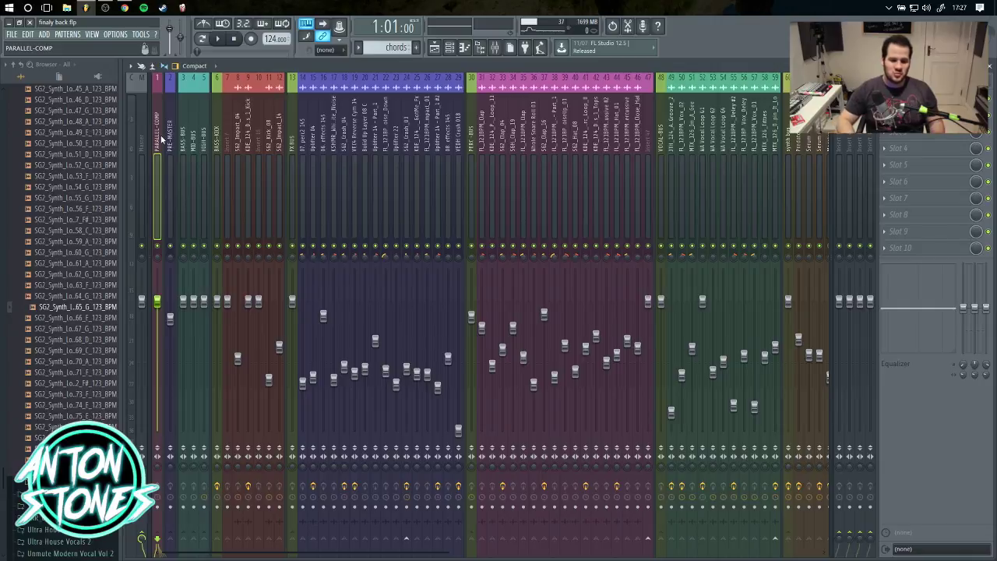
Examine the routing from PRE-MASTER through the frequency buses and BASS-KICK to insert 7.
key(Right)
key(Right)
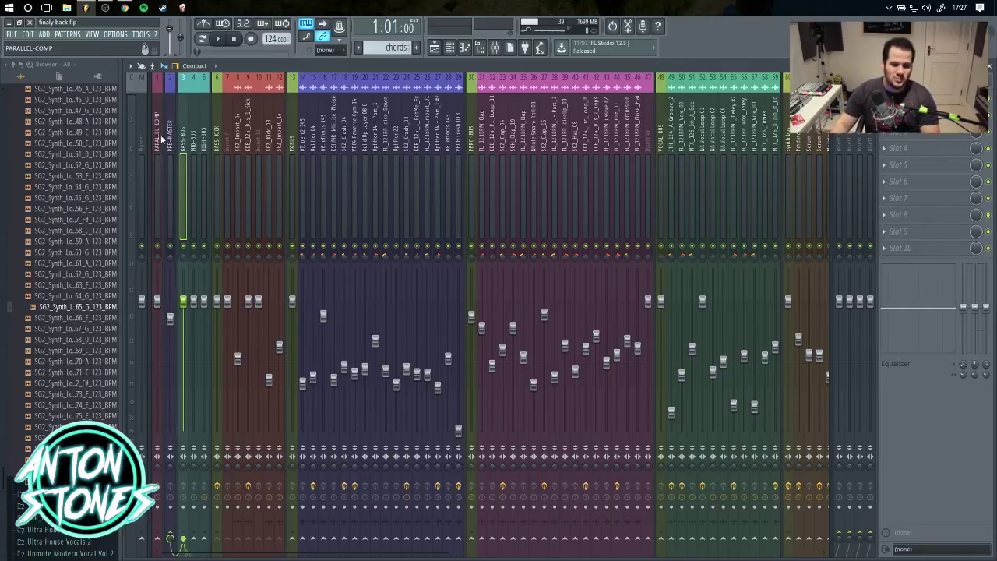
key(Right)
key(Right)
key(Right)
key(Right)
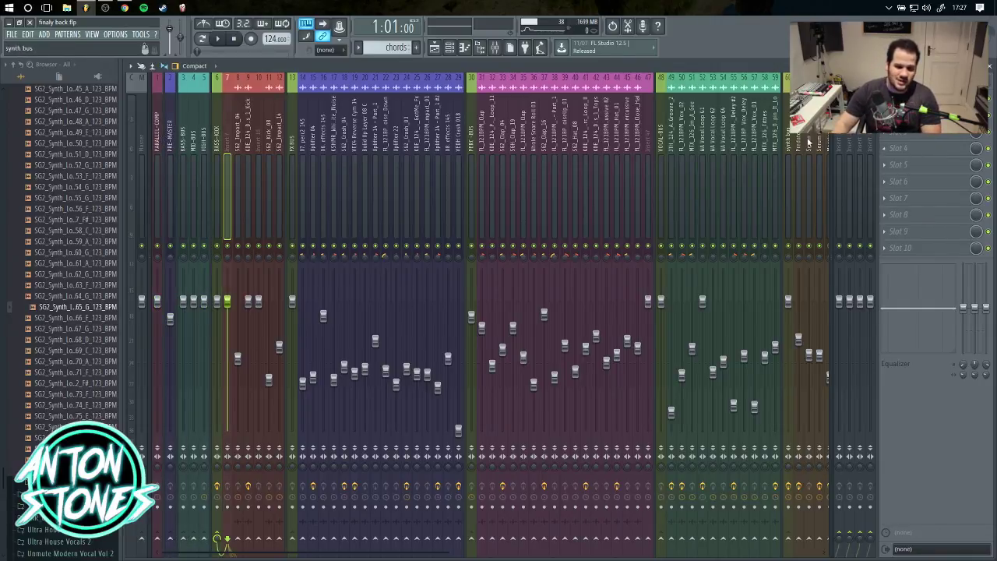
Examine how BASS-BUS, MID-BUS and HIGH-BUS are each routed onward.
key(Left)
key(Left)
key(Left)
key(Left)
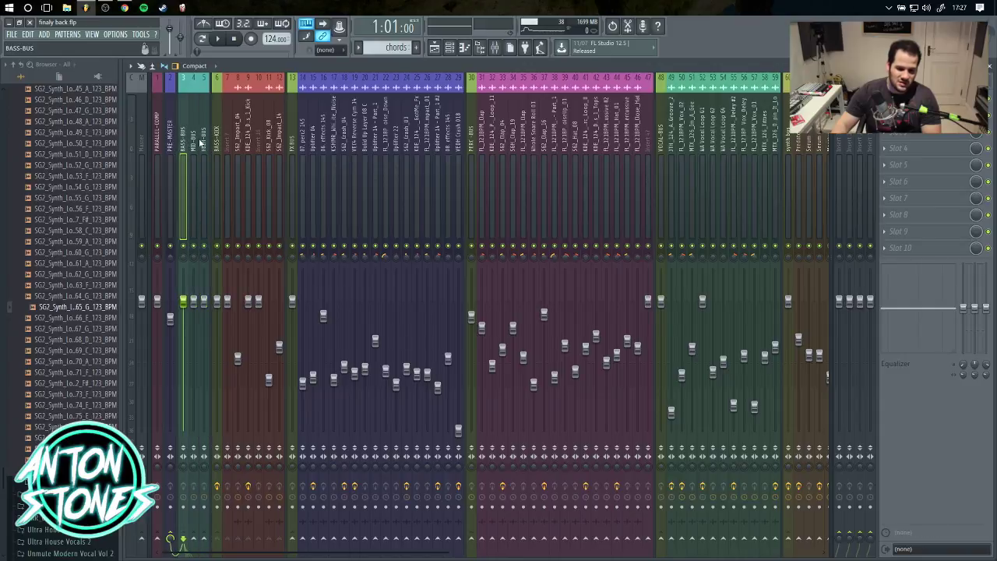
key(Right)
key(Right)
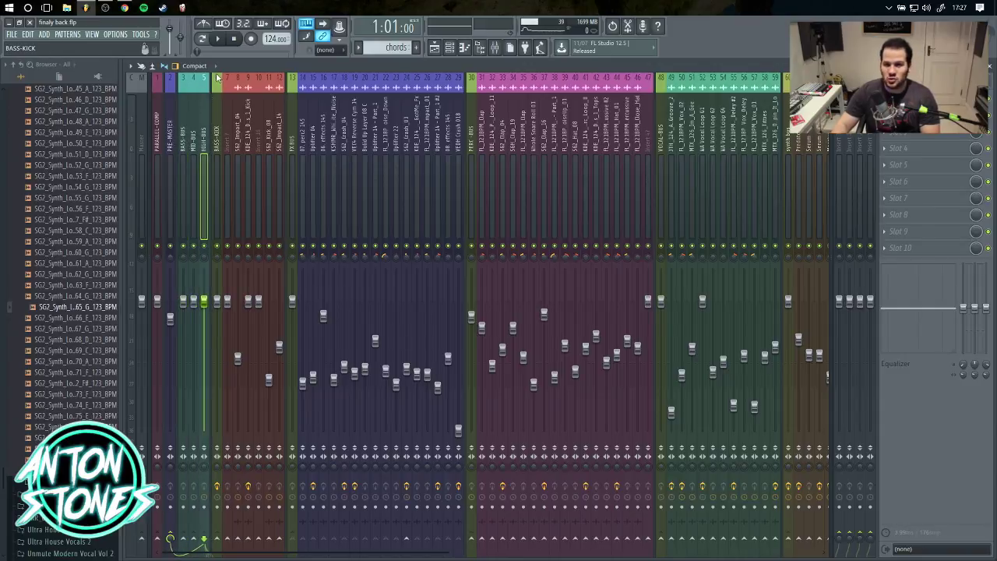
key(Left)
key(Left)
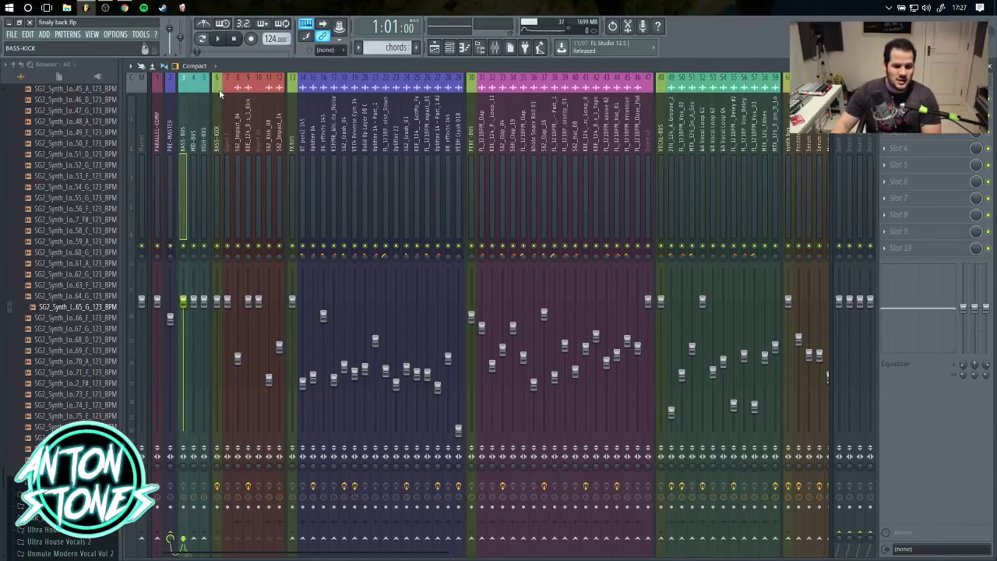
Look at the PRE-MASTER sends and select the PARALLEL-COMP track.
key(Left)
key(Left)
key(Right)
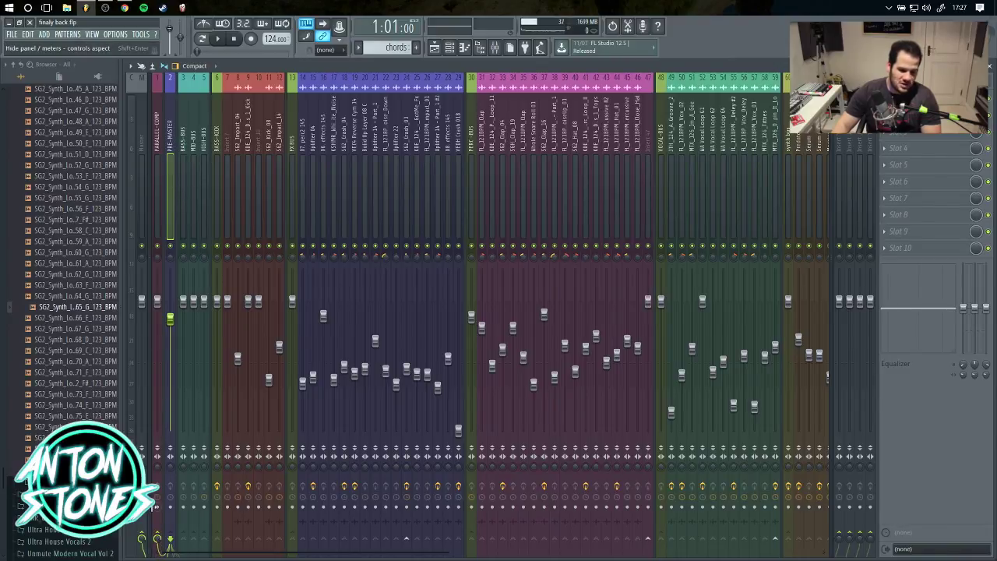
click(159, 142)
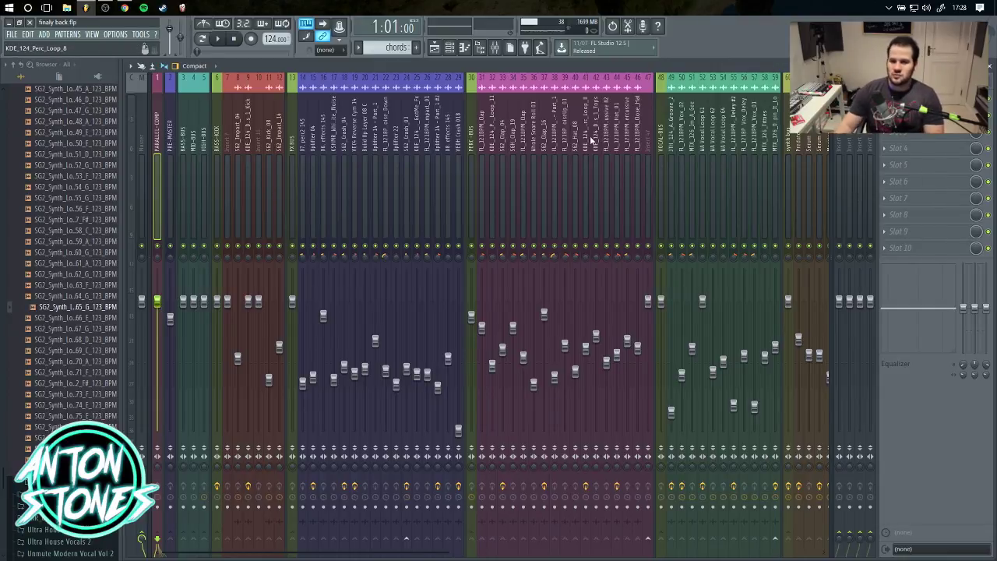
Step from PARALLEL-COMP through the frequency buses and the kick group to FX BUS, examining each track's routing.
key(Right)
key(Right)
key(Right)
key(Right)
key(Right)
key(Right)
key(Right)
key(Right)
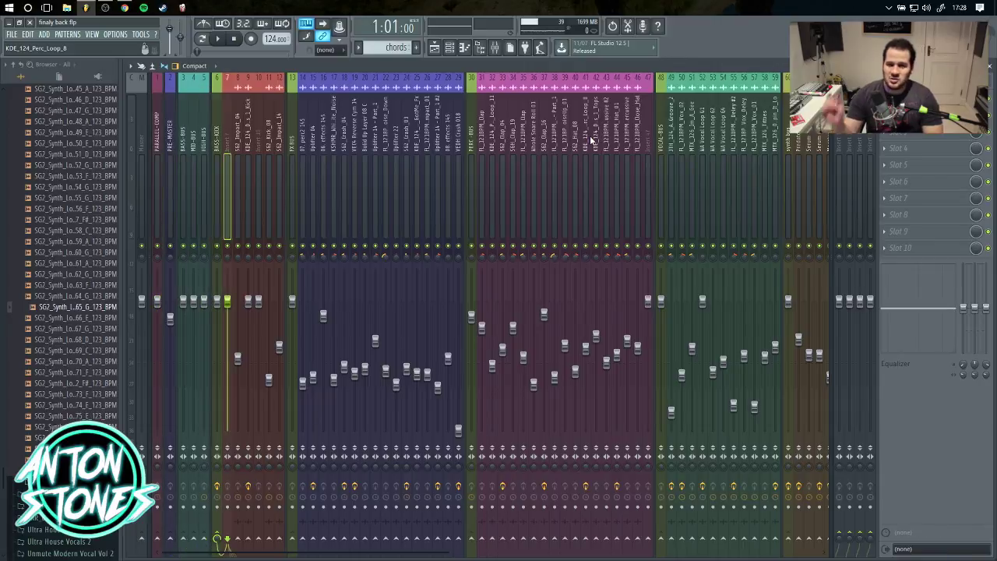
key(Right)
key(Right)
key(Right)
key(Right)
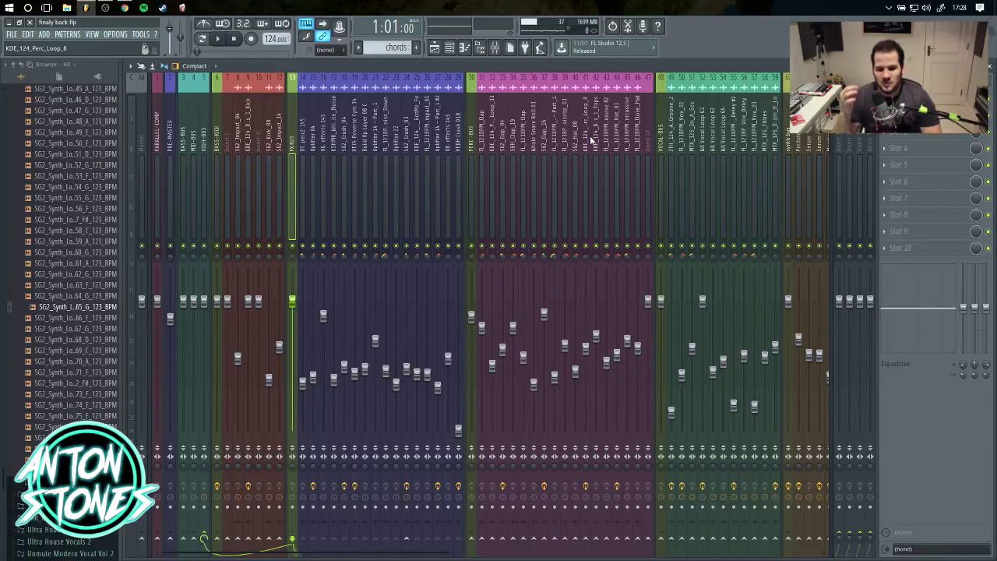
Examine how the first effects tracks, 14 to 16, are routed into FX BUS.
key(Right)
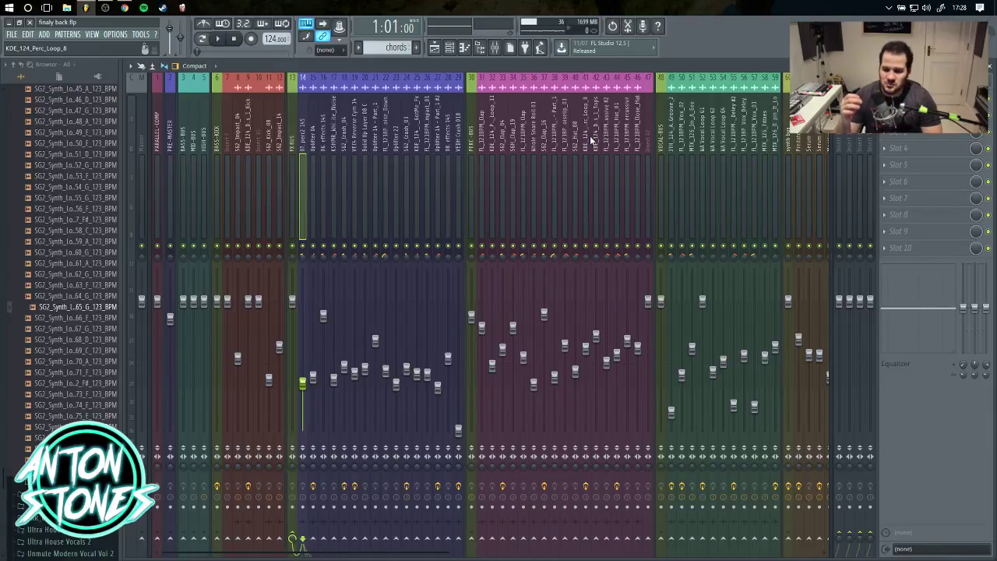
key(Right)
key(Right)
key(Left)
key(Left)
key(Right)
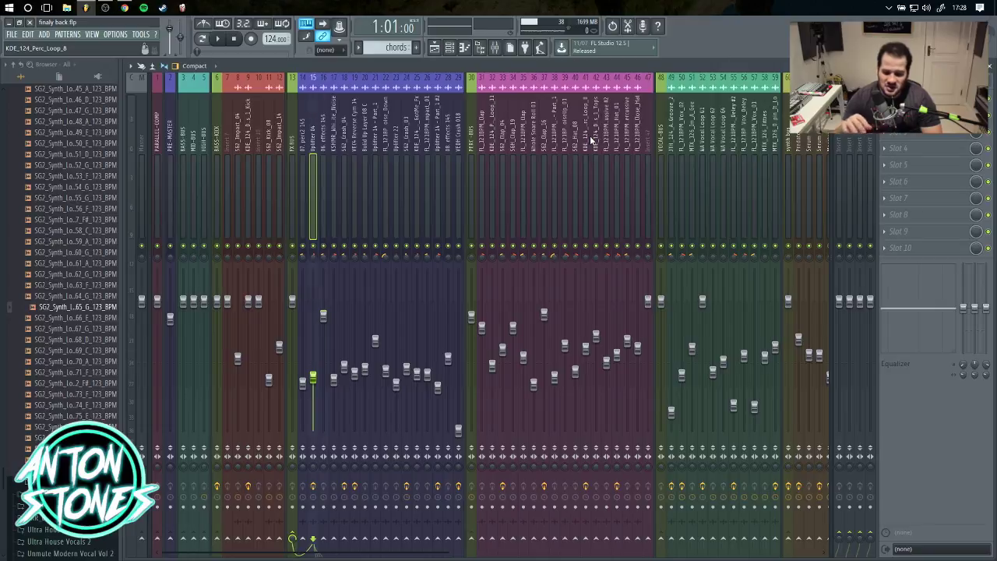
Check the routing of the remaining effects tracks up to track 29, including SU2_Crash_03 on track 24.
key(Right)
key(Right)
key(Right)
key(Right)
key(Right)
key(Right)
key(Right)
key(Right)
key(Right)
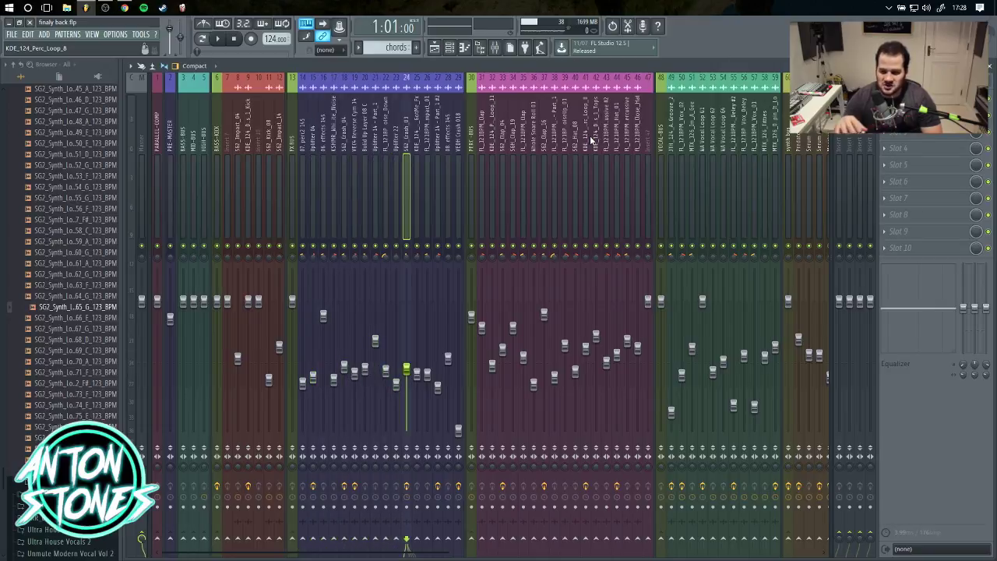
key(Right)
key(Right)
key(Right)
key(Right)
key(Left)
key(Right)
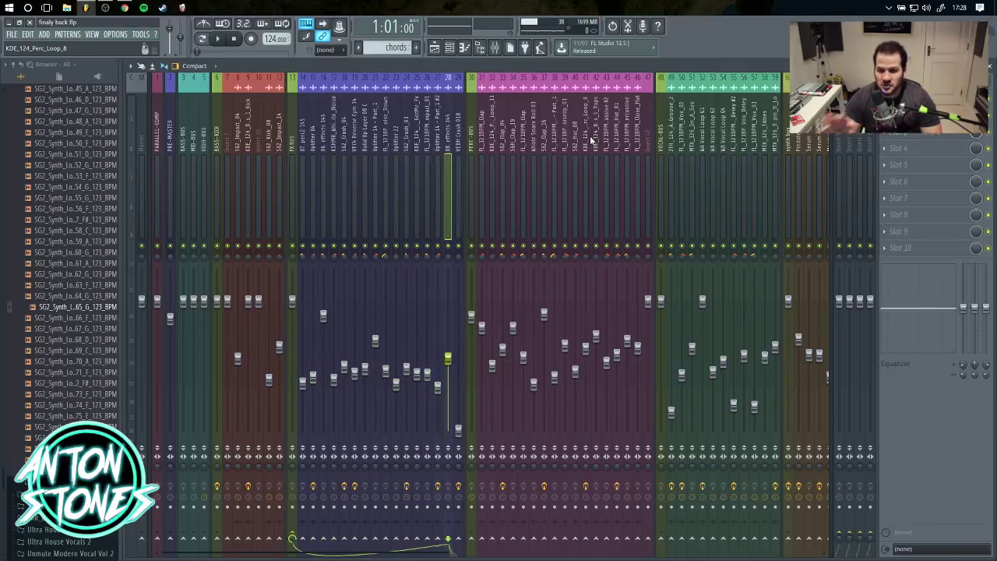
key(Right)
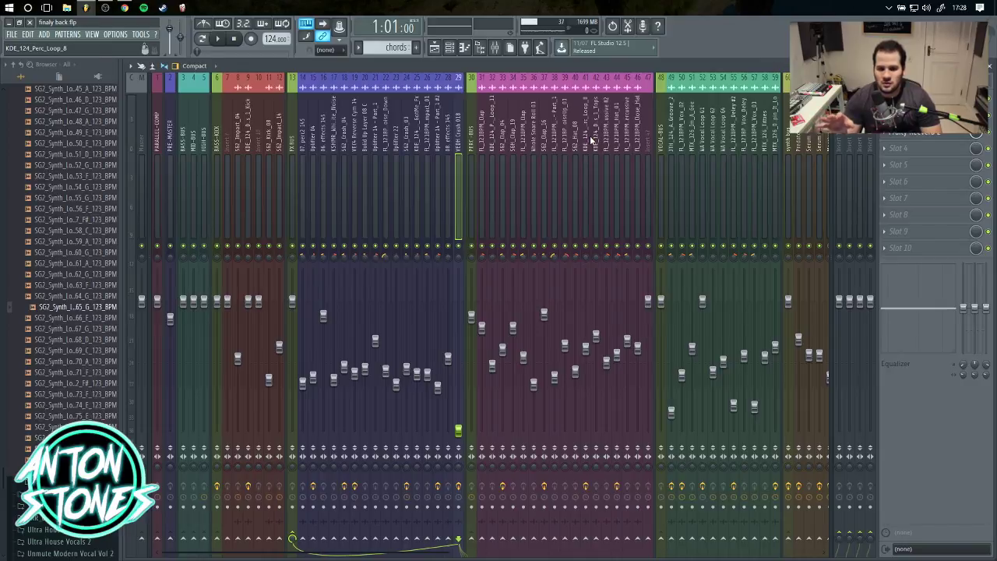
Step back through the effects group from track 29 to track 17, reviewing each track's routing.
key(Left)
key(Left)
key(Left)
key(Left)
key(Left)
key(Left)
key(Left)
key(Left)
key(Left)
key(Left)
key(Left)
key(Left)
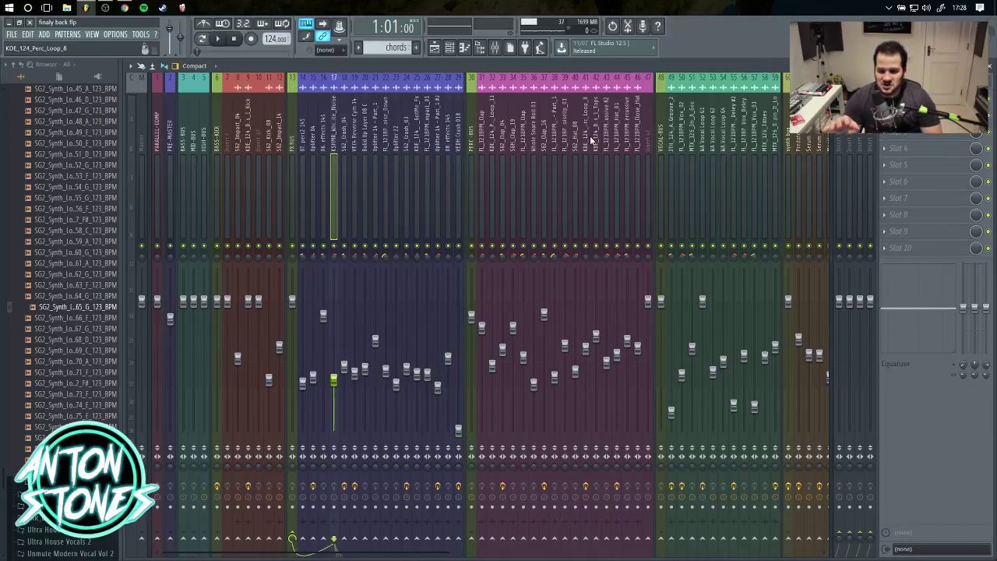
Recheck the routing of the effects tracks around 15 to 20 into FX BUS.
key(Right)
key(Right)
key(Right)
key(Left)
key(Left)
key(Left)
key(Left)
key(Left)
key(Left)
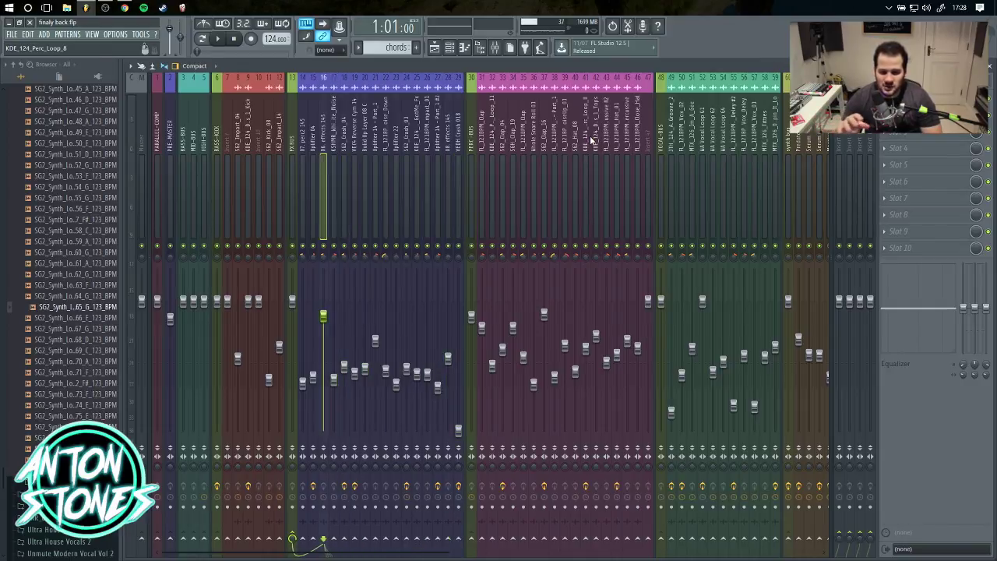
key(Left)
Step through the effects group into the percussion group and examine the routing of track 32 to PERC-BUS.
key(Right)
key(Right)
key(Right)
key(Right)
key(Right)
key(Right)
key(Right)
key(Right)
key(Right)
key(Right)
key(Right)
key(Right)
key(Right)
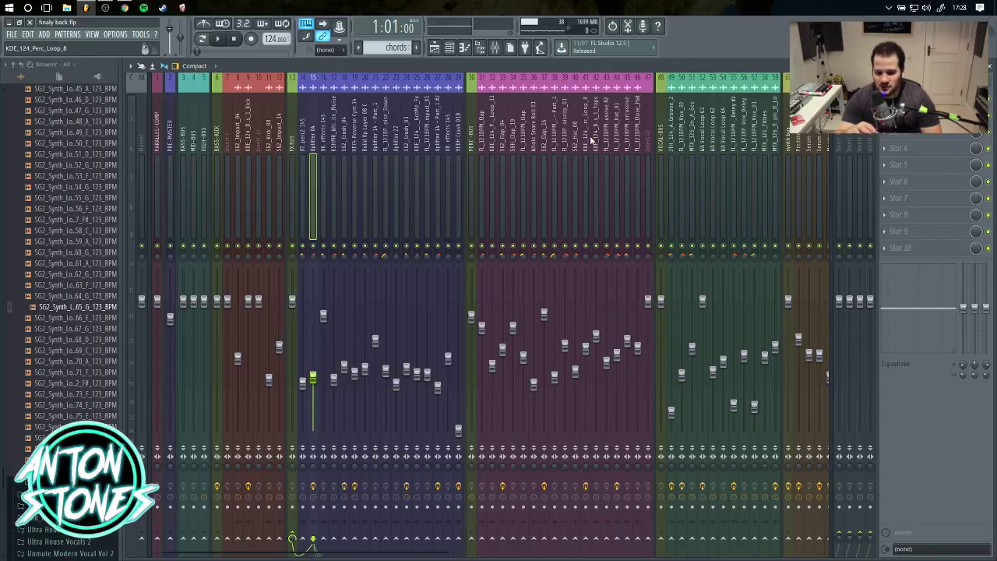
key(Right)
key(Right)
key(Right)
key(Right)
key(Right)
key(Right)
key(Right)
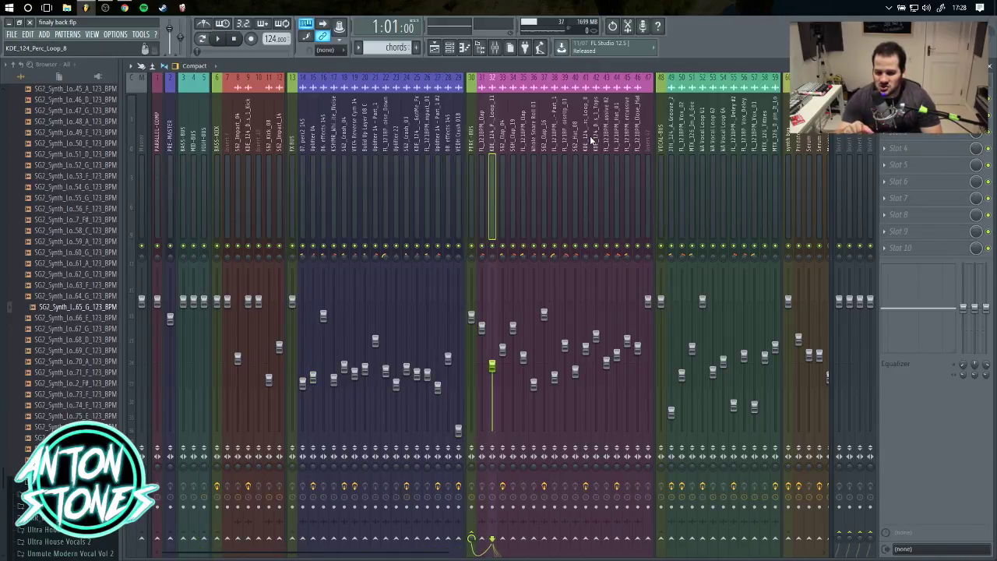
Step through the percussion group from track 32 to VOCAL-BUS on track 48, reviewing each track's routing.
key(Right)
key(Right)
key(Right)
key(Right)
key(Right)
key(Right)
key(Right)
key(Right)
key(Right)
key(Right)
key(Right)
key(Right)
key(Right)
key(Right)
key(Right)
key(Right)
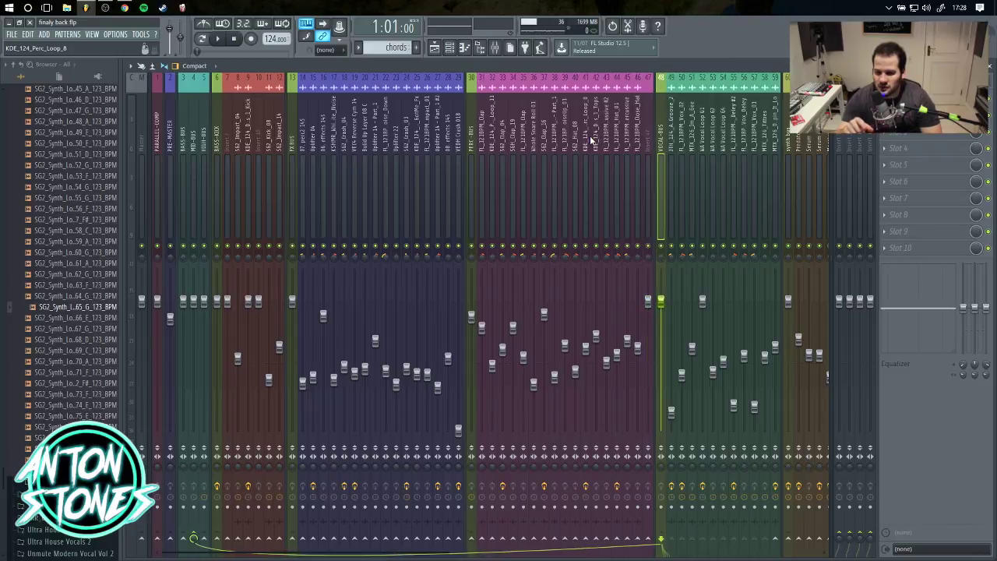
Check the routing of the first vocal tracks up to track 52 and return to VOCAL-BUS.
key(Right)
key(Right)
key(Right)
key(Right)
key(Left)
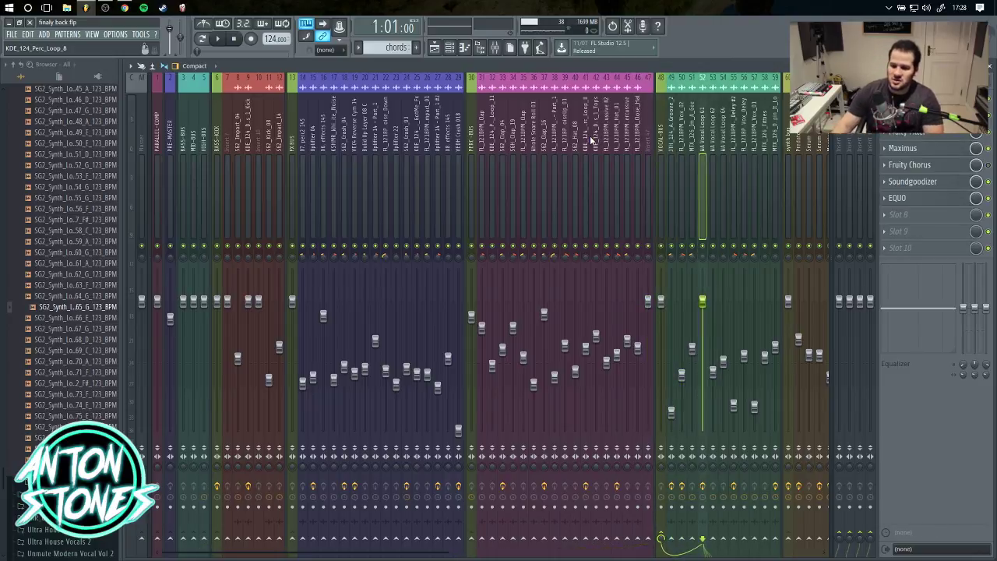
key(Left)
key(Left)
key(Left)
key(Left)
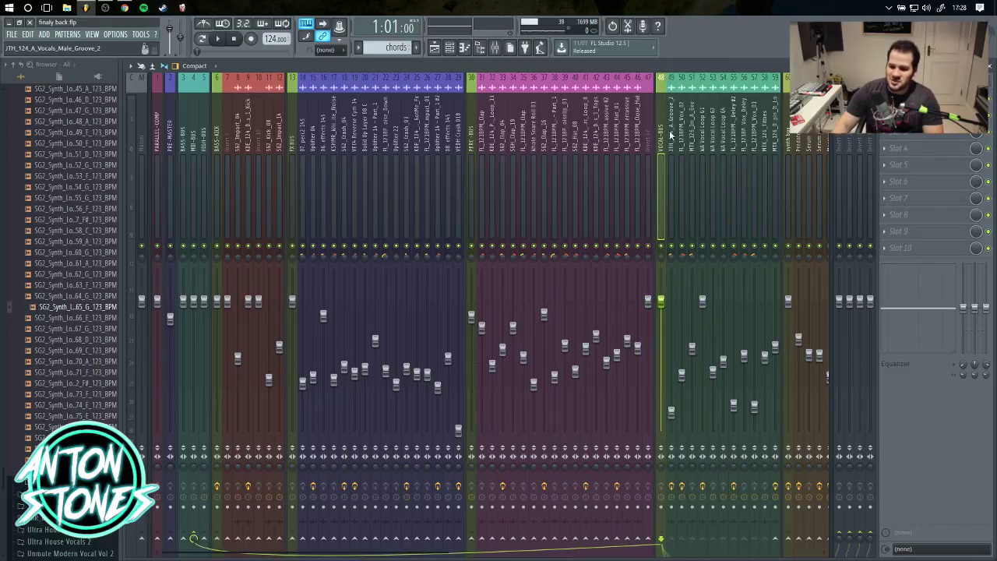
Load Fruity Reeverb 2 into effect slot 2 of VOCAL-BUS and close its plugin window.
click(888, 115)
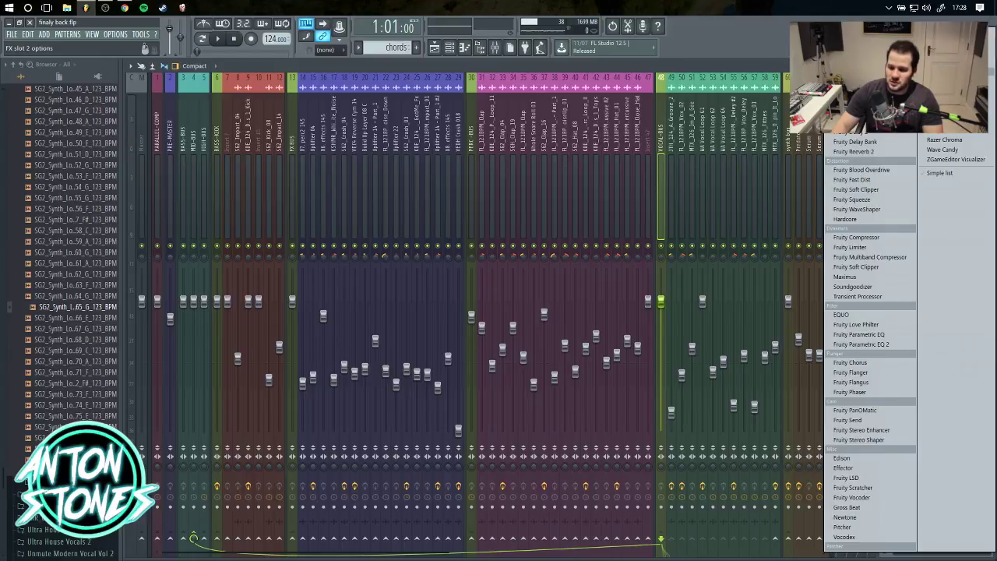
click(863, 151)
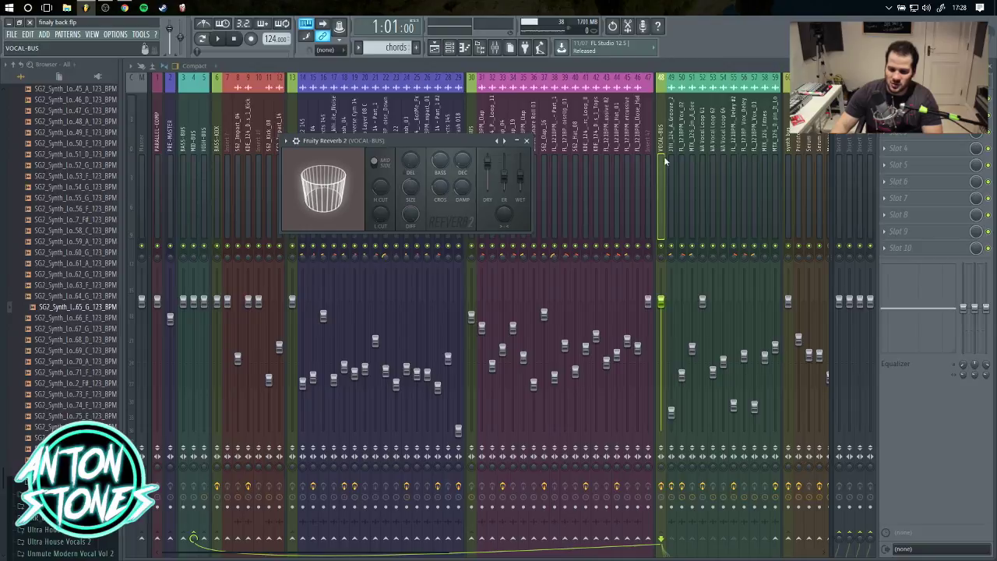
drag(471, 142, 495, 157)
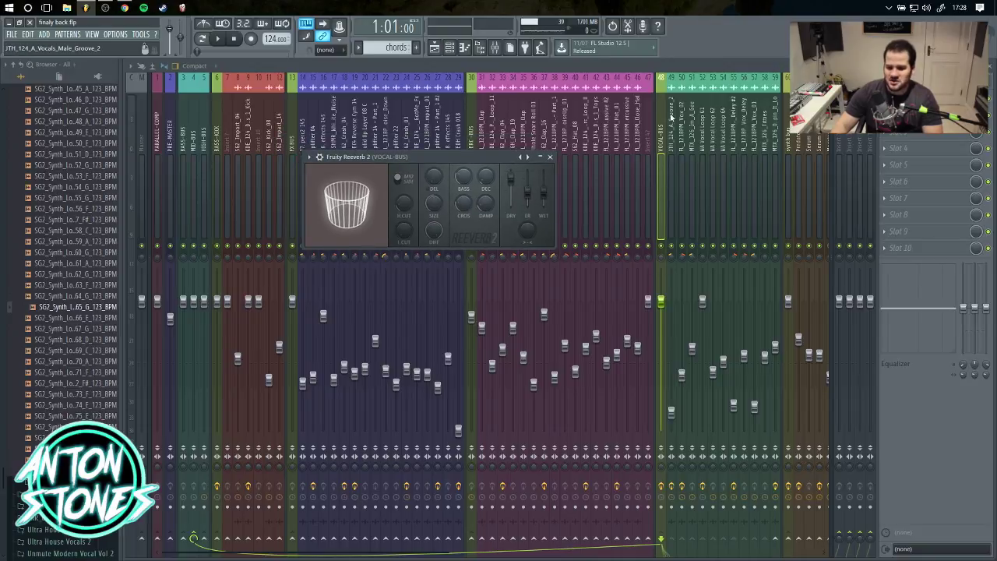
click(550, 156)
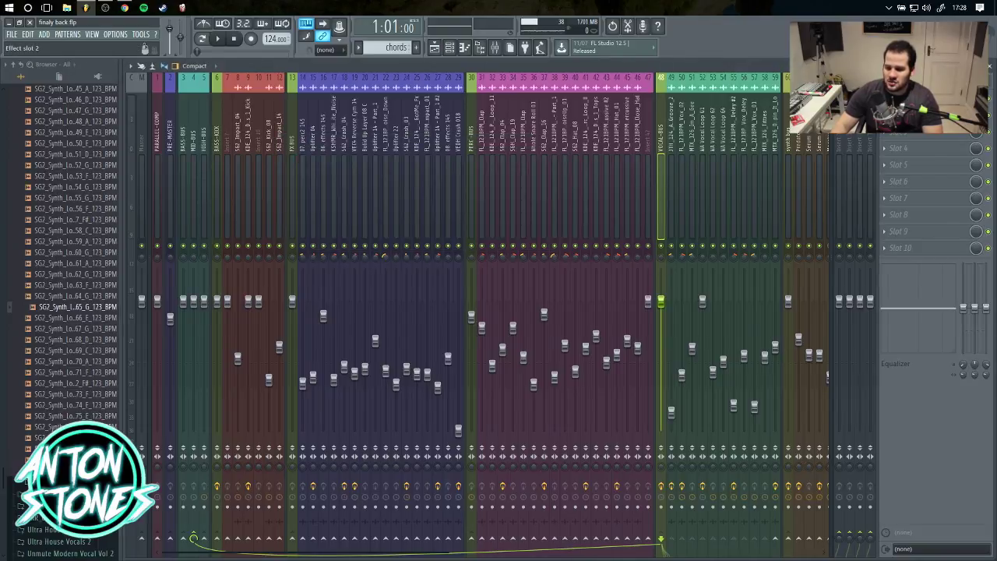
Step through the vocal group from VOCAL-BUS to track 59, examining each track's routing.
key(Right)
key(Right)
key(Right)
key(Right)
key(Right)
key(Right)
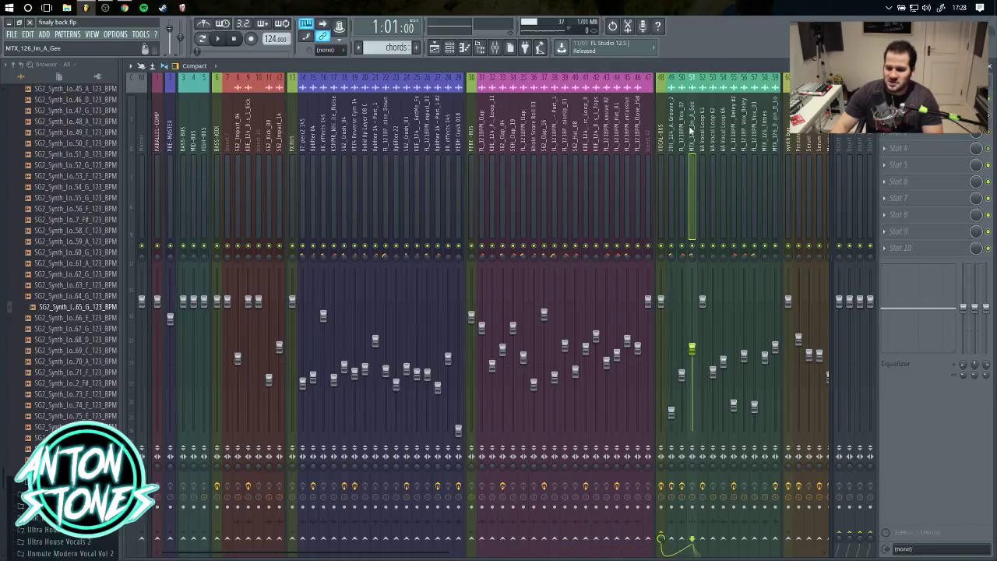
key(Right)
key(Right)
key(Right)
key(Right)
key(Left)
key(Left)
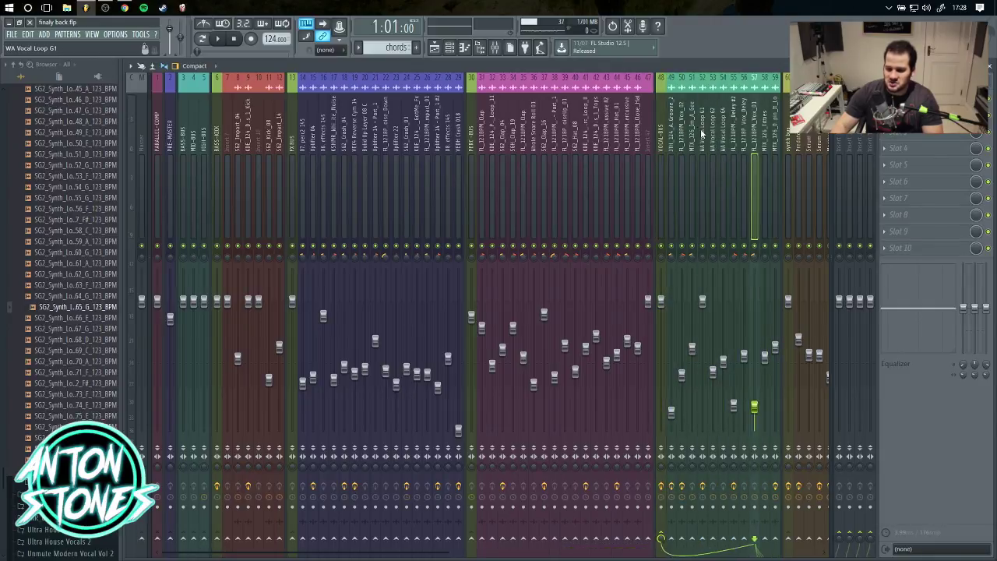
key(Left)
key(Right)
key(Right)
key(Right)
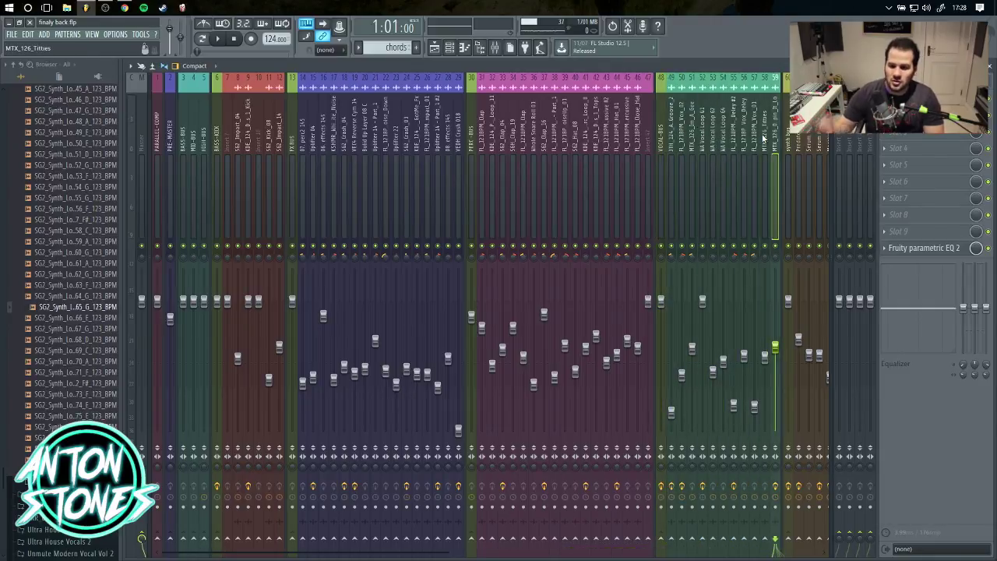
Step back through the vocal group from track 59 to track 49, rechecking the routing into VOCAL-BUS.
key(Left)
key(Left)
key(Left)
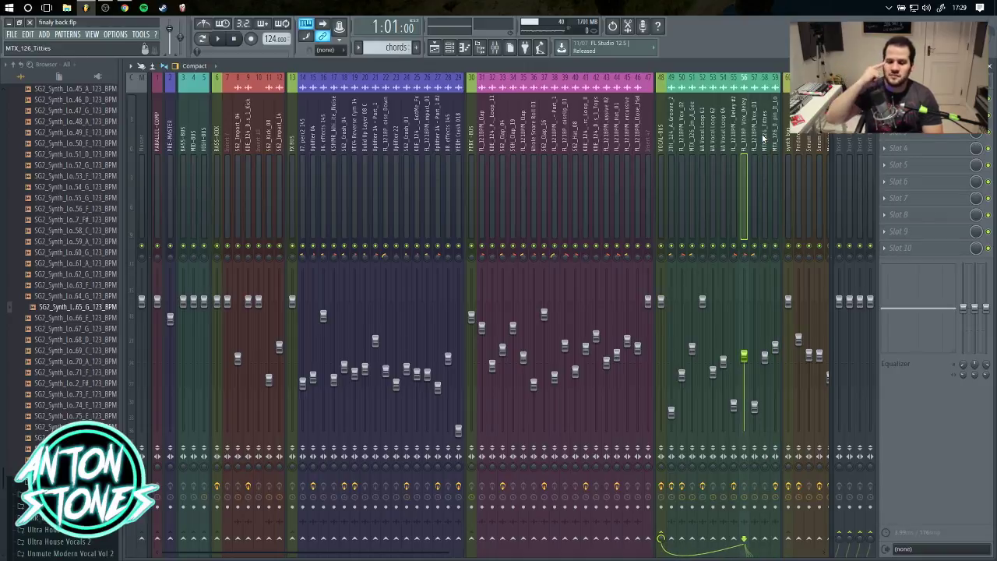
key(Left)
key(Right)
key(Right)
key(Right)
key(Left)
key(Left)
key(Left)
key(Left)
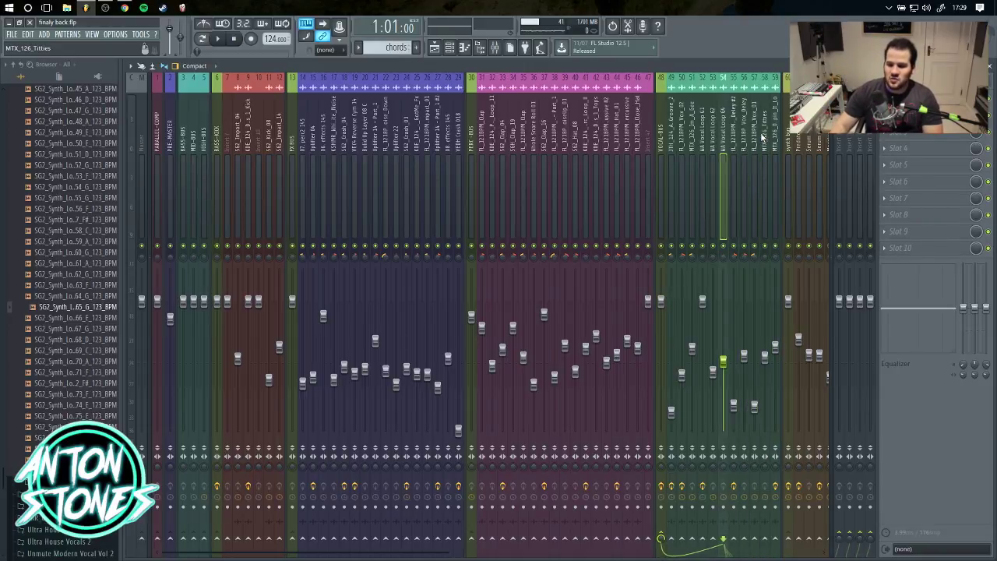
key(Left)
key(Left)
key(Left)
key(Left)
key(Left)
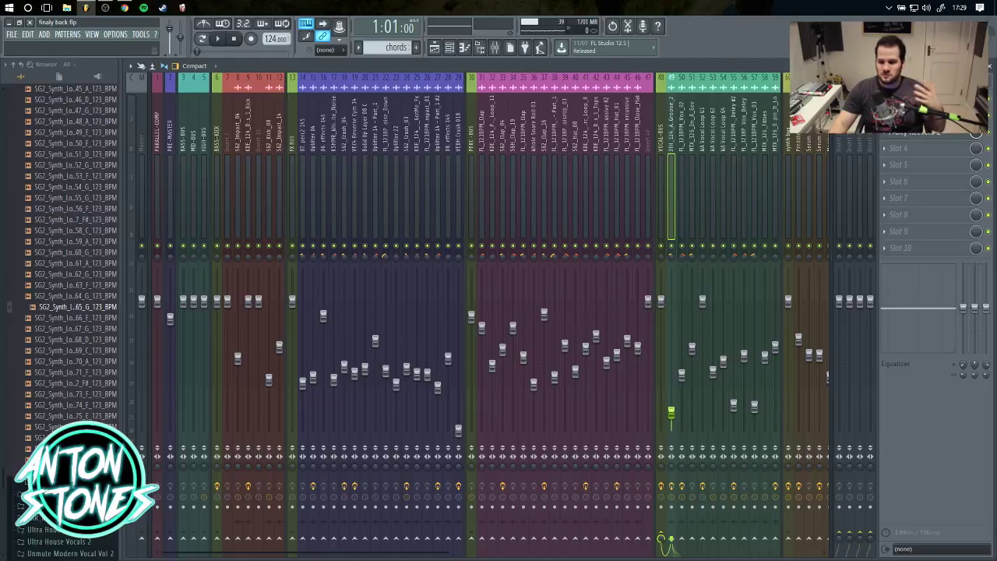
Shrink the mixer below the playlist and channel rack, and check the routing from HIGH-BUS to SG2_Impact_04 on track 8.
drag(794, 58, 776, 404)
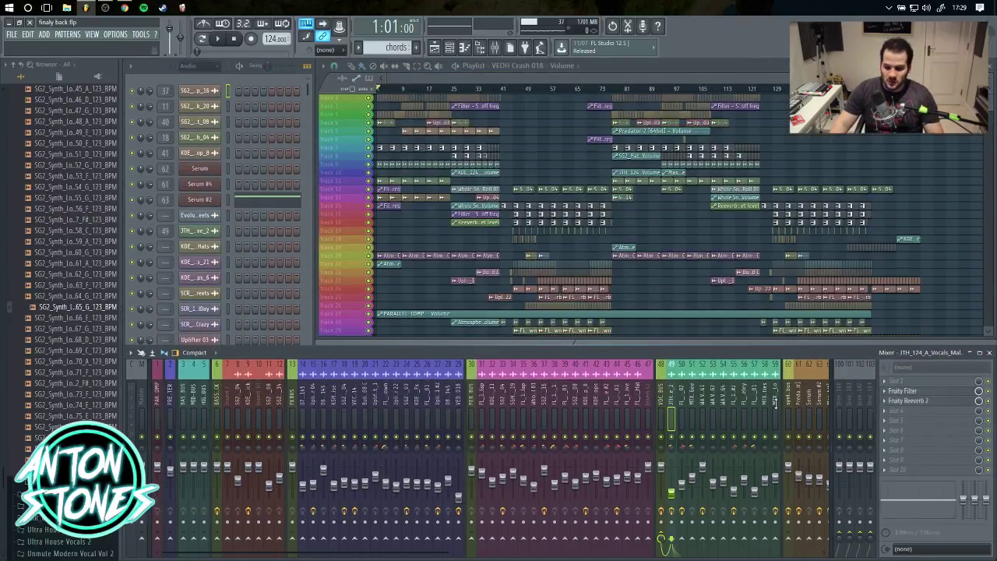
drag(781, 349, 762, 347)
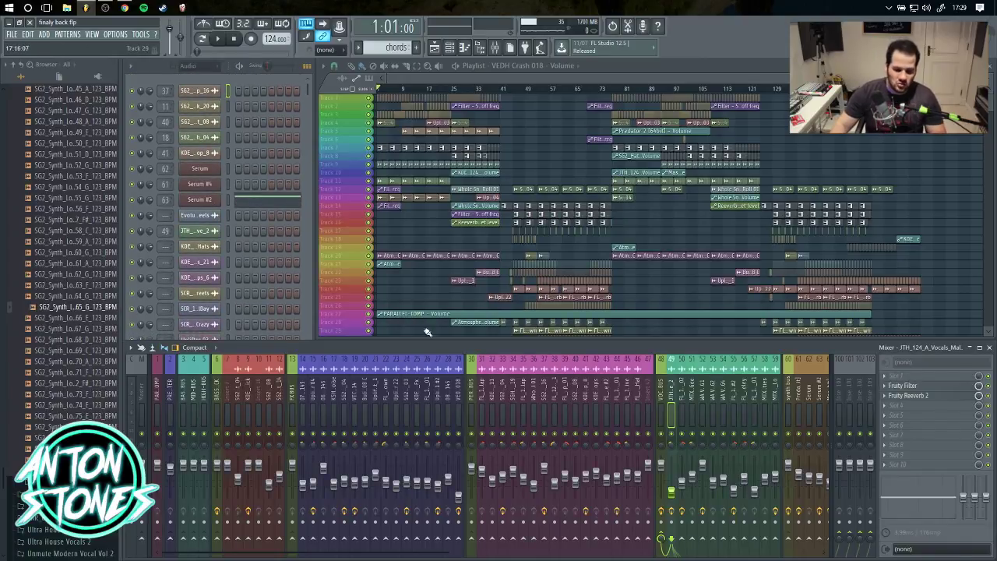
click(203, 388)
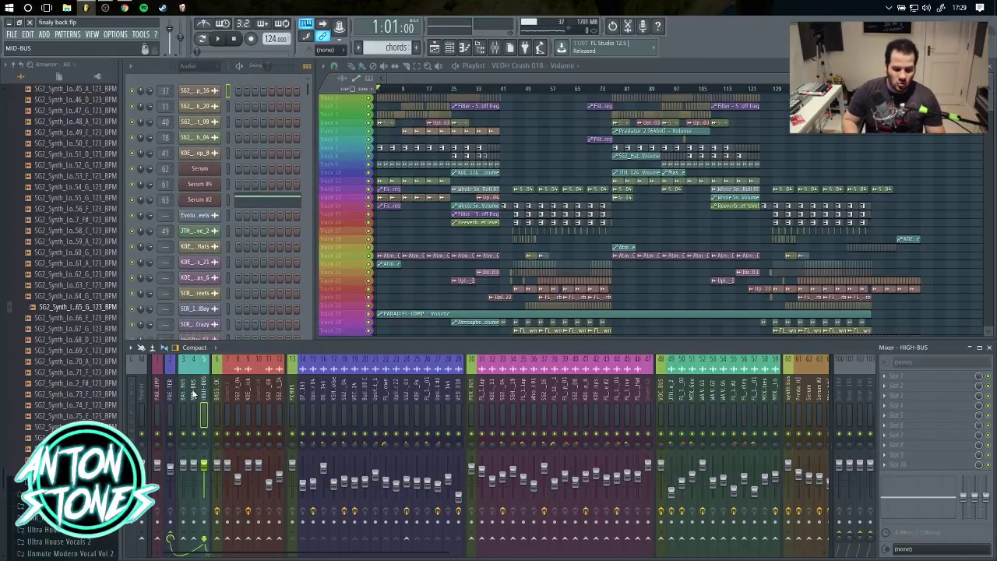
key(Right)
key(Right)
key(Right)
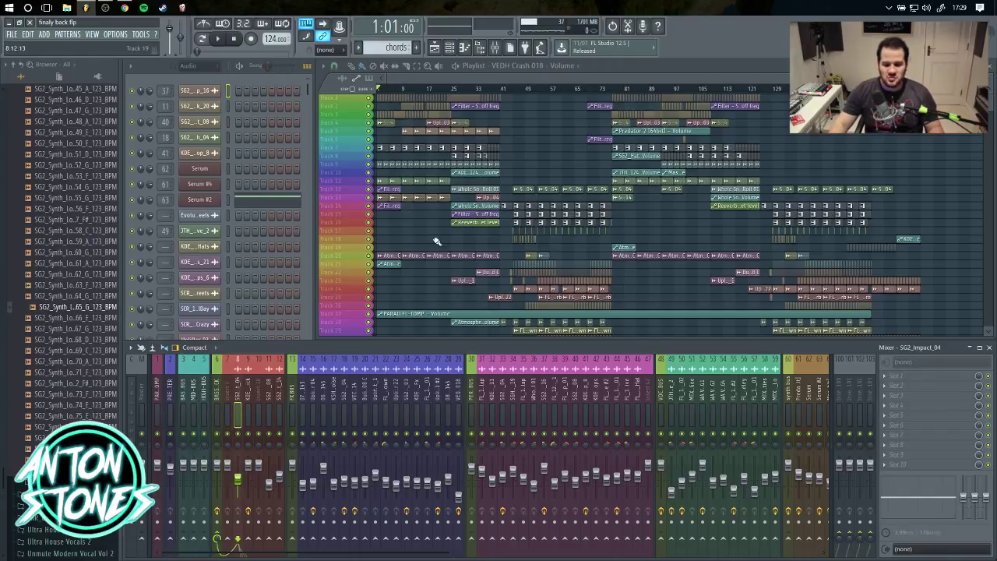
Create a full-length automation clip for the Master track's volume and move it to playlist track 47.
scroll(474, 231, up, 4)
scroll(473, 232, down, 5)
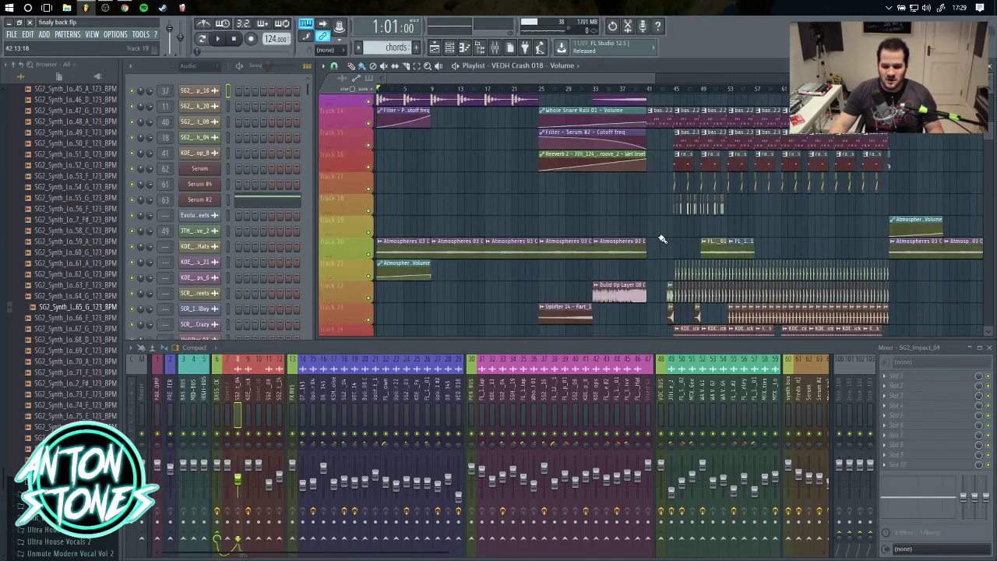
scroll(466, 144, up, 5)
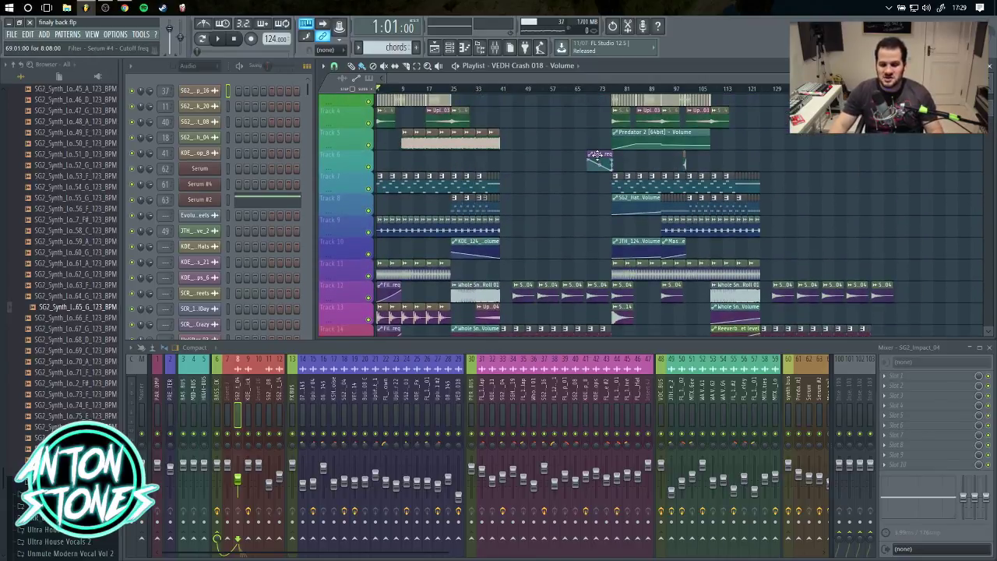
scroll(598, 156, down, 10)
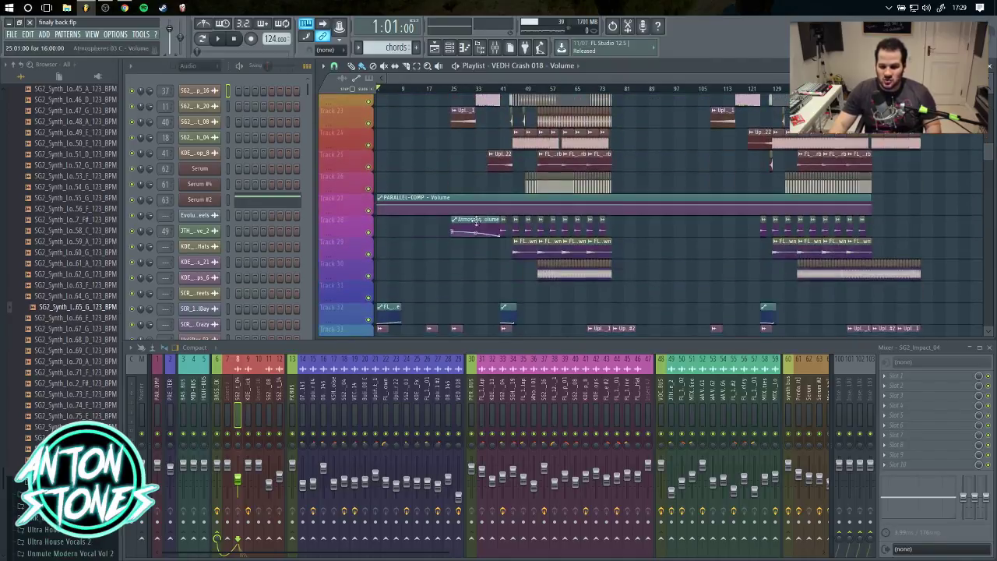
scroll(568, 219, down, 8)
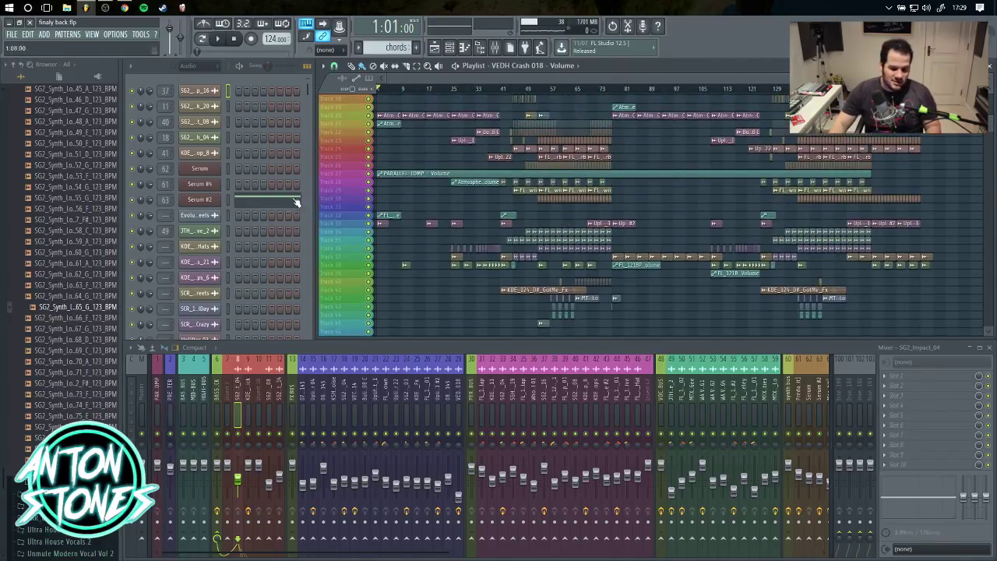
right_click(144, 466)
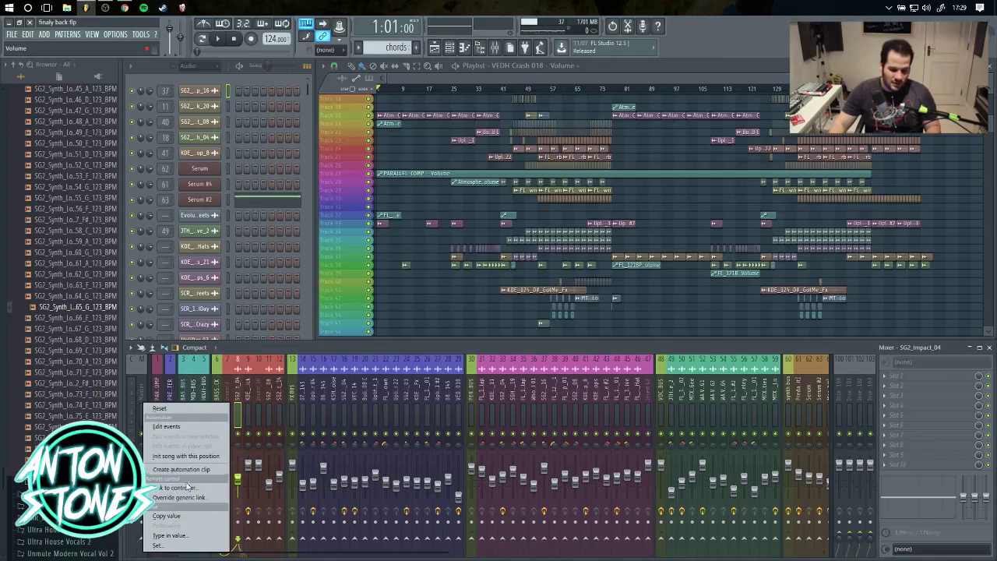
click(205, 456)
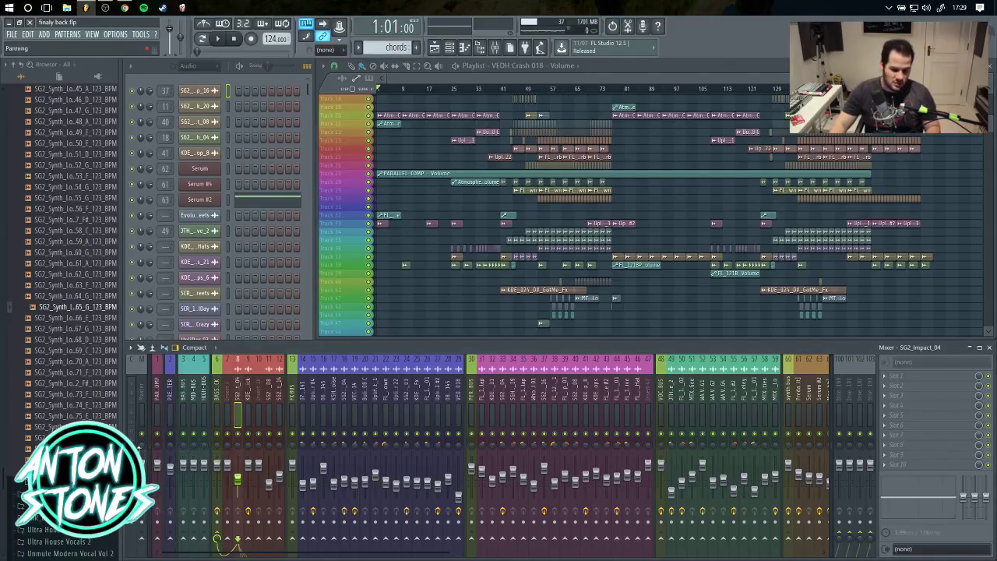
right_click(144, 466)
click(180, 472)
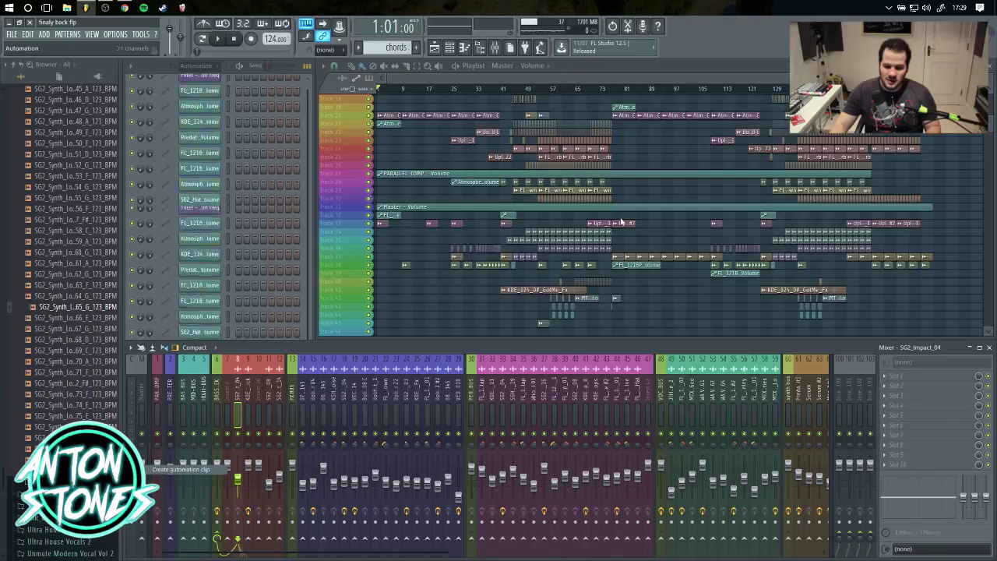
drag(599, 190, 532, 293)
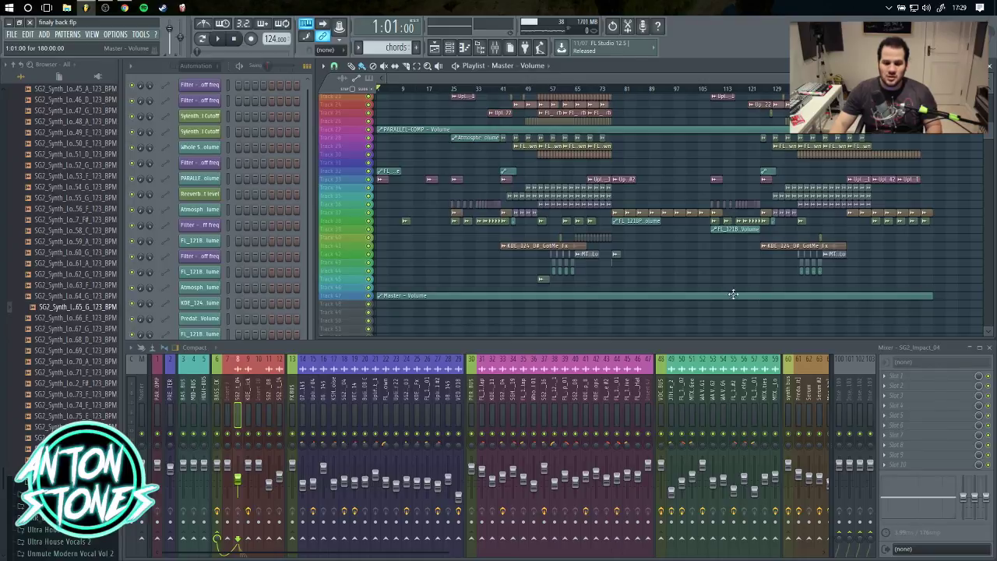
Add control points around bars 53 to 57 of the Master volume automation clip and dip the volume between them.
scroll(385, 294, up, 4)
scroll(386, 295, up, 4)
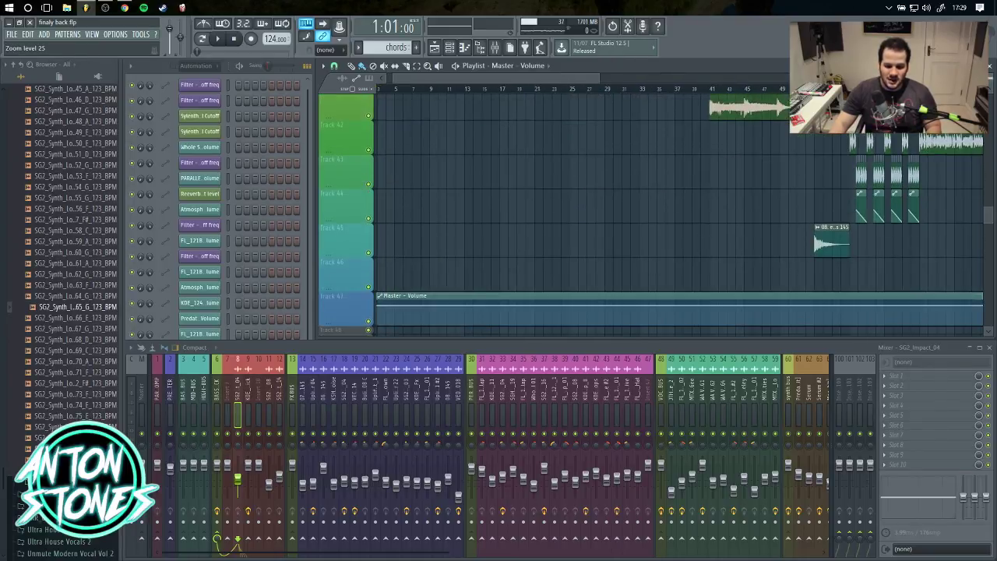
scroll(418, 306, down, 4)
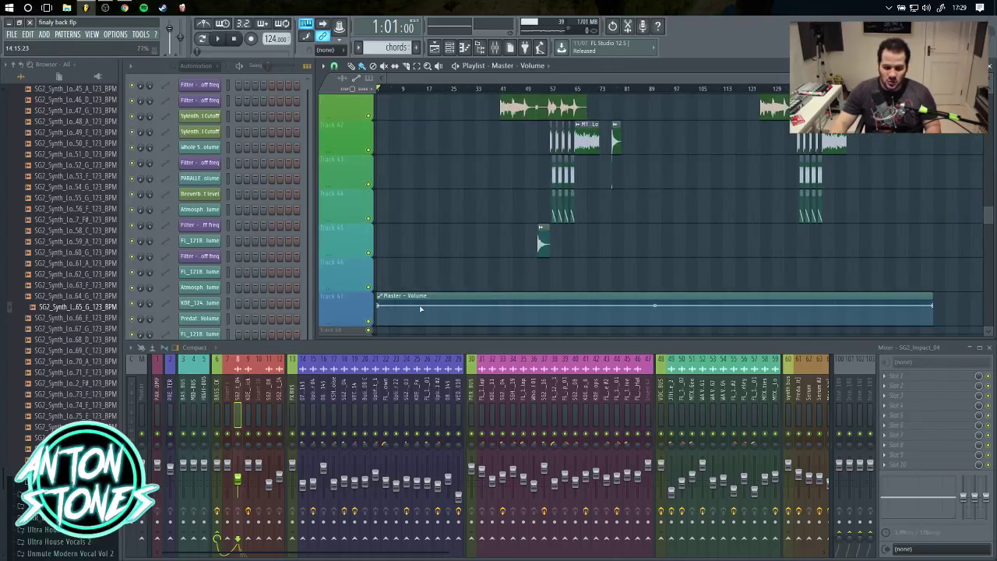
scroll(415, 300, down, 4)
scroll(409, 269, up, 4)
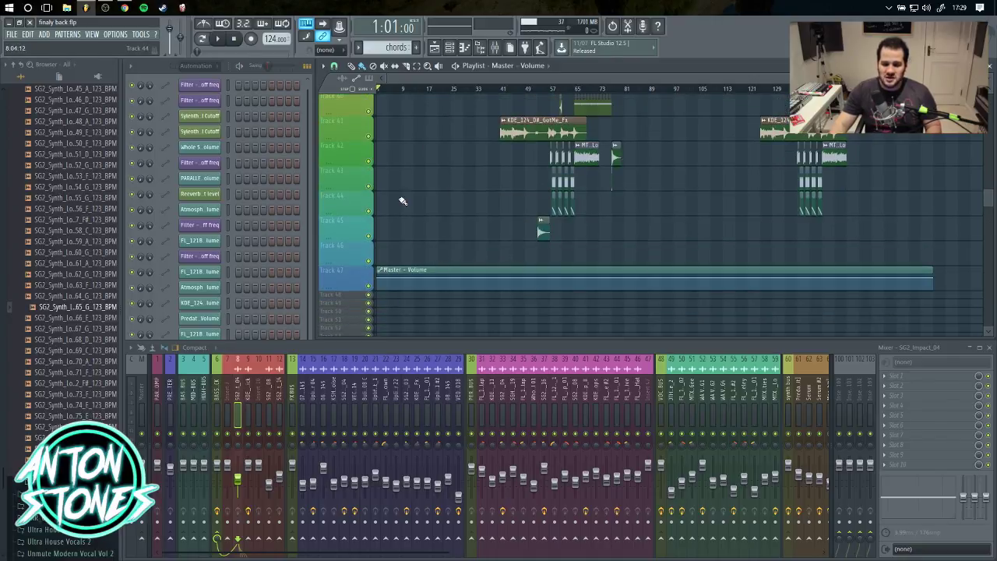
scroll(434, 205, up, 5)
scroll(434, 205, down, 6)
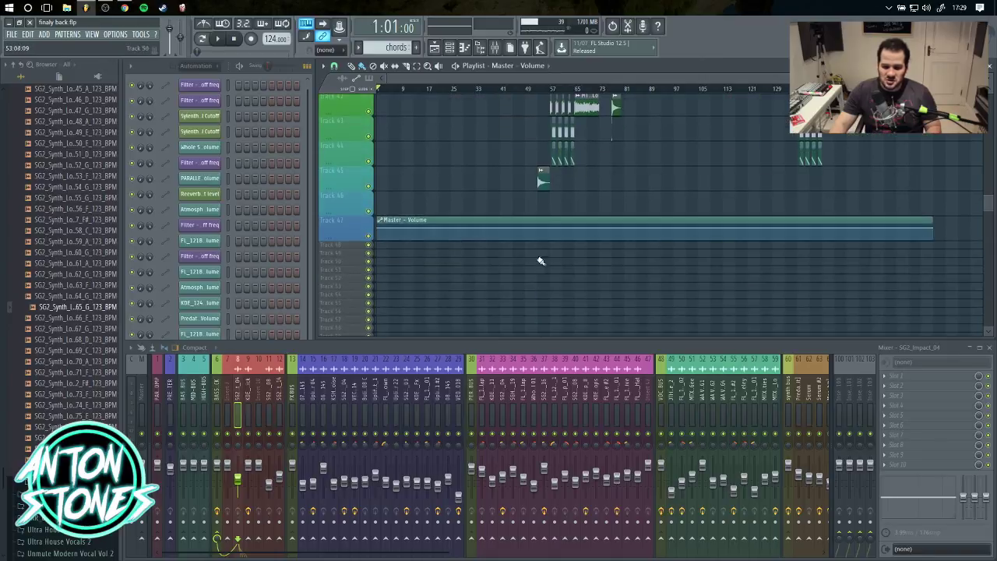
right_click(538, 230)
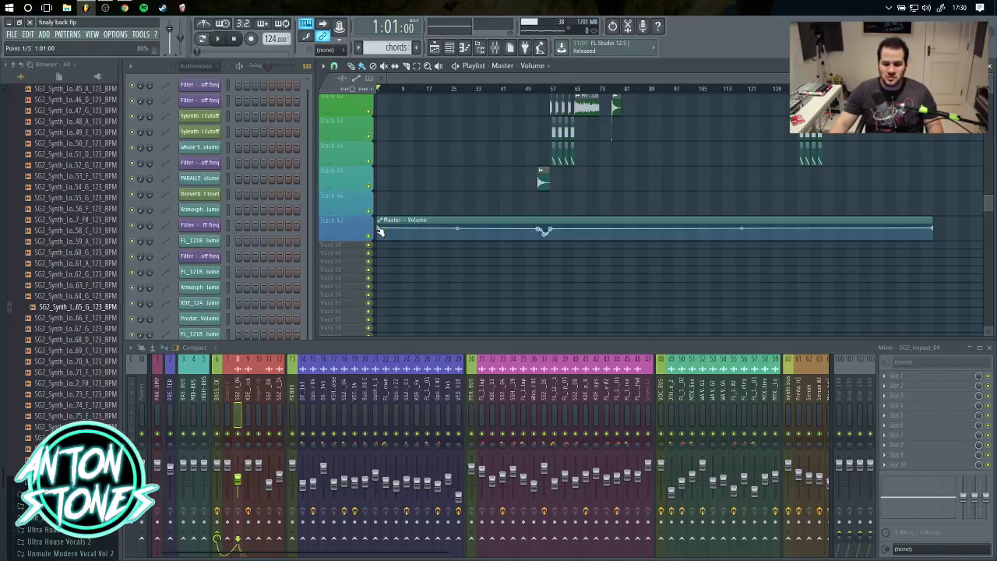
Select bars 33 to 41 in the playlist and create a Master volume automation clip over that range.
scroll(428, 226, up, 5)
scroll(397, 155, down, 6)
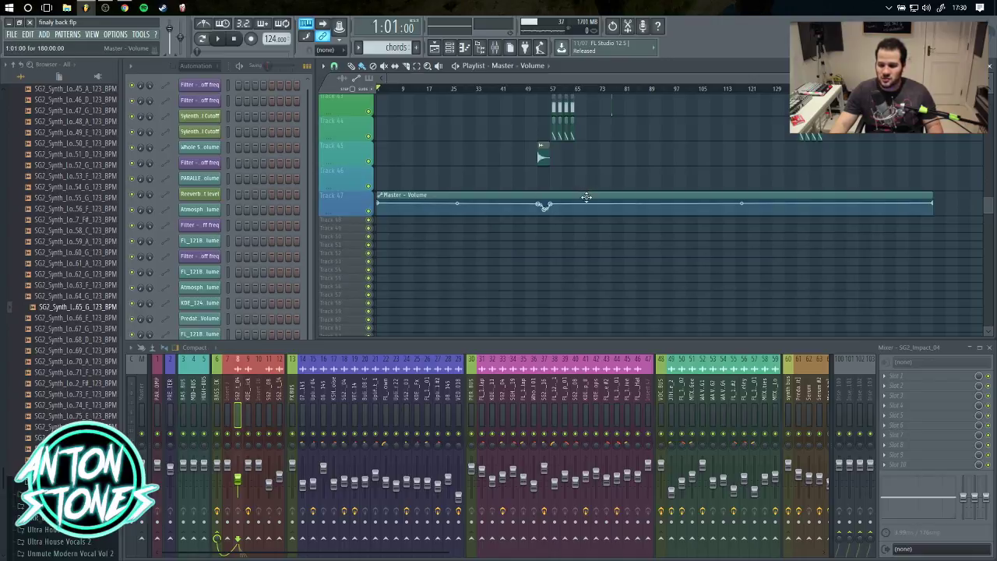
scroll(539, 160, up, 10)
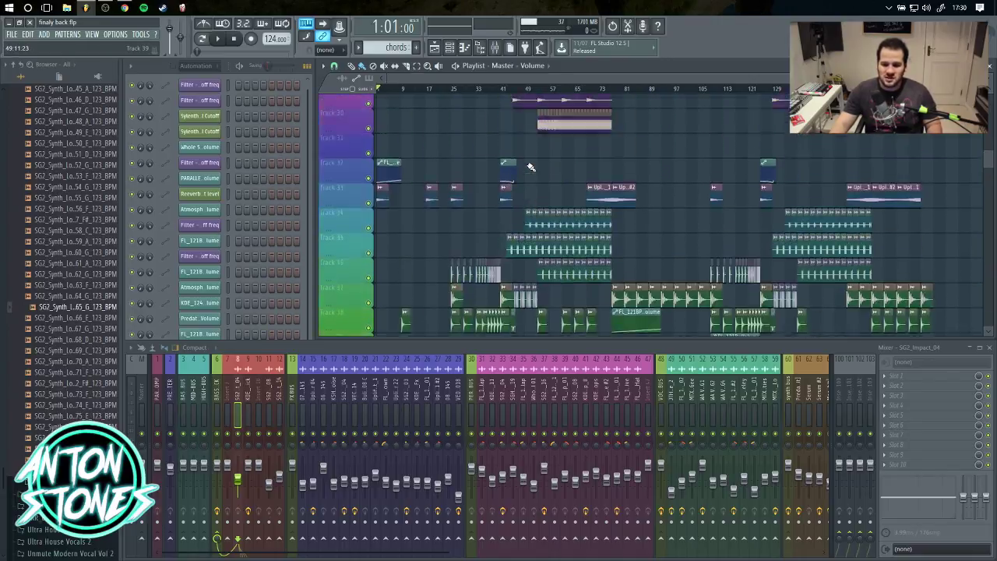
scroll(496, 158, up, 4)
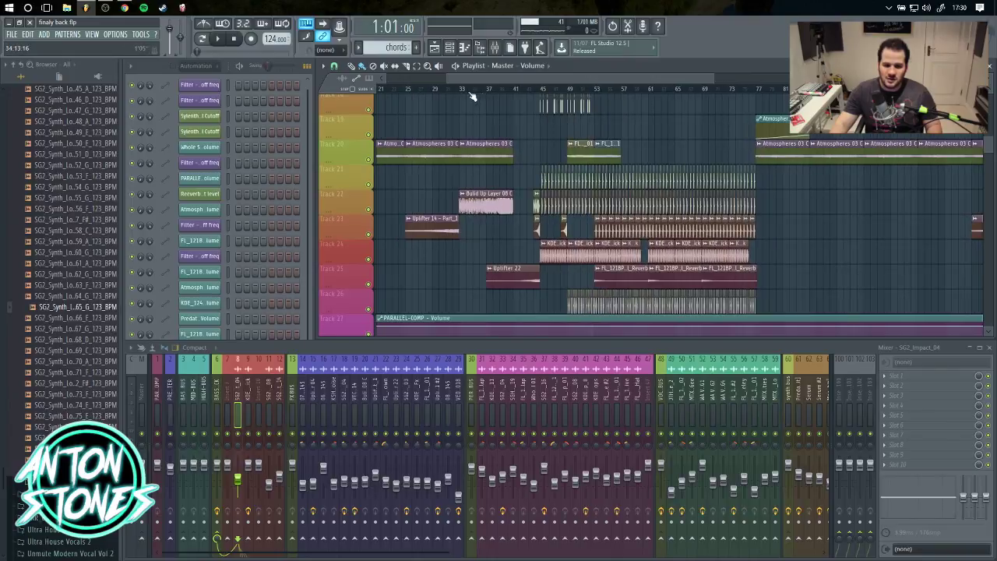
click(461, 90)
drag(460, 90, 515, 89)
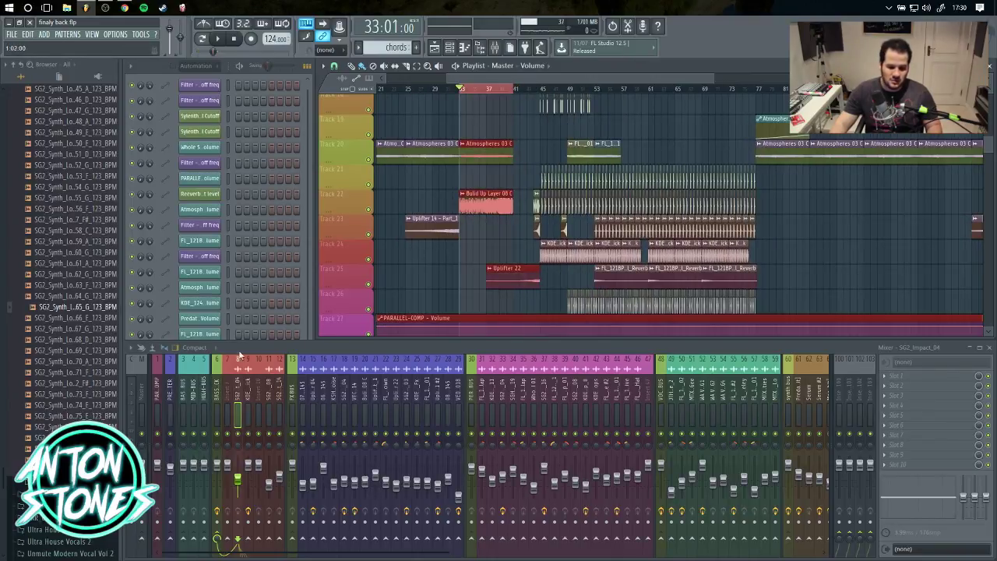
right_click(148, 466)
click(189, 470)
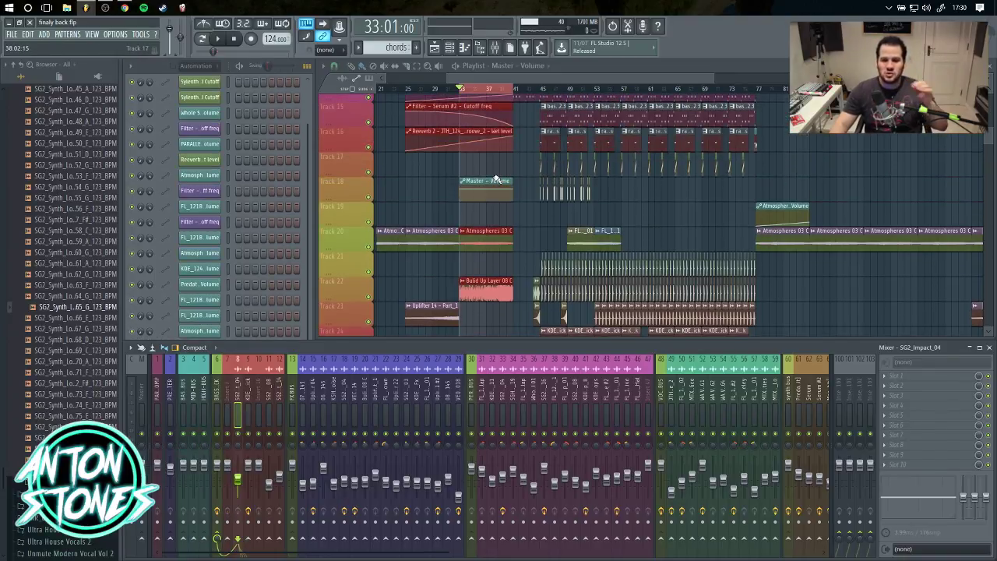
Delete the Master volume automation clip on playlist track 18 and set the playback position to bar 34.
right_click(495, 180)
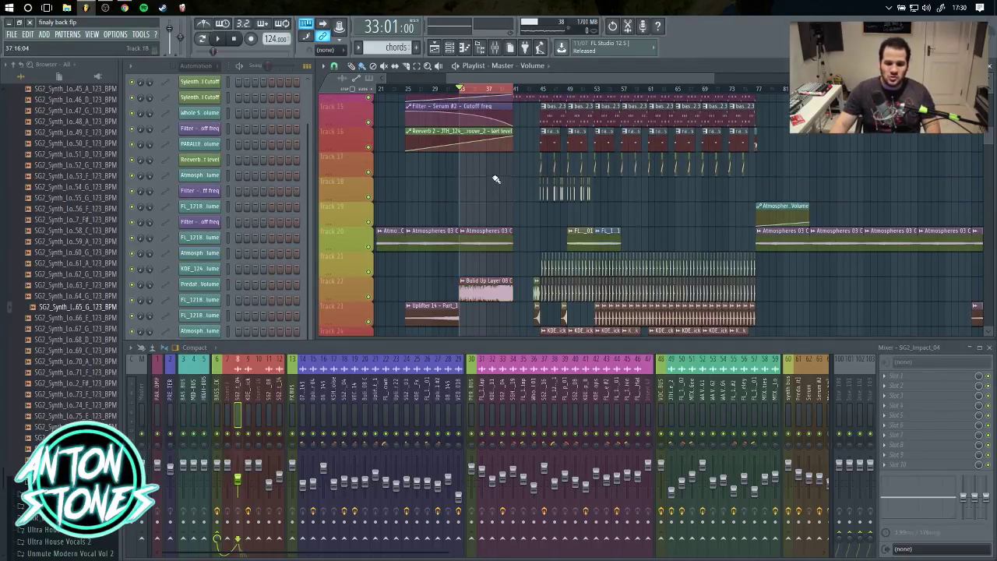
click(467, 90)
Examine the arrangement across the playlist, from the bass drop patterns around bar 45 to the full track overview.
drag(460, 140, 541, 216)
drag(684, 223, 677, 133)
drag(547, 311, 621, 184)
drag(583, 231, 624, 349)
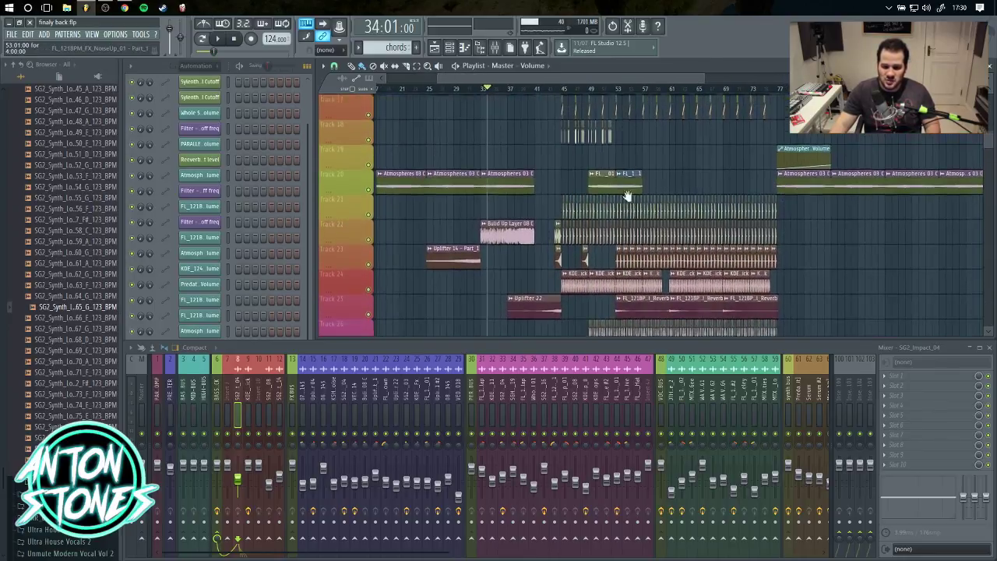
drag(628, 195, 608, 341)
scroll(557, 264, up, 4)
scroll(624, 285, up, 4)
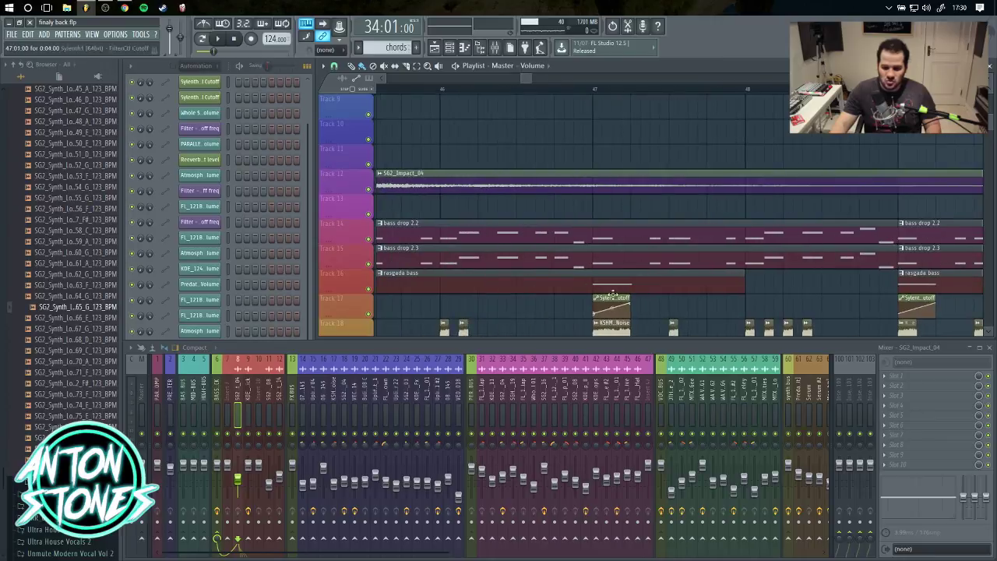
scroll(540, 207, down, 3)
scroll(592, 204, down, 6)
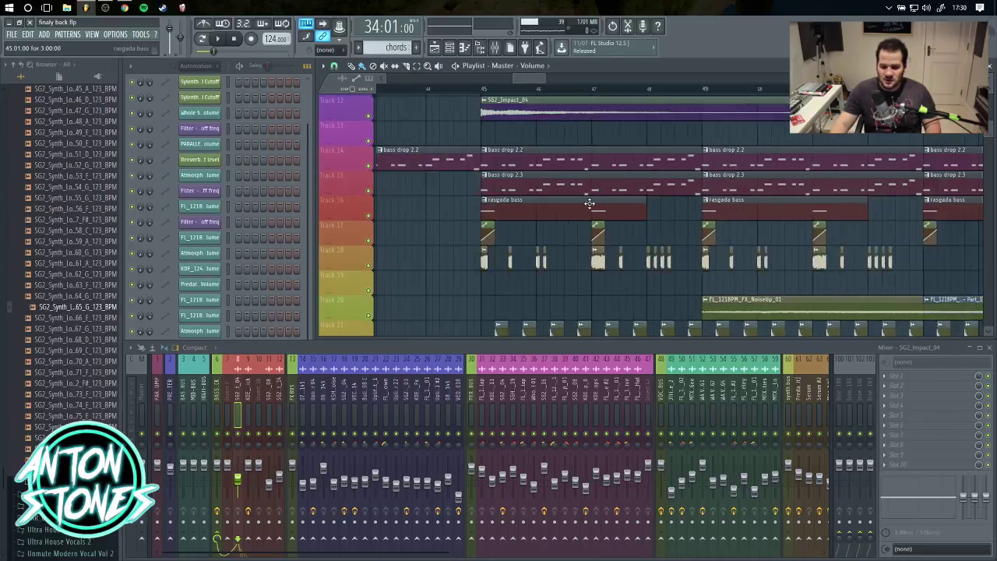
drag(608, 237, 584, 240)
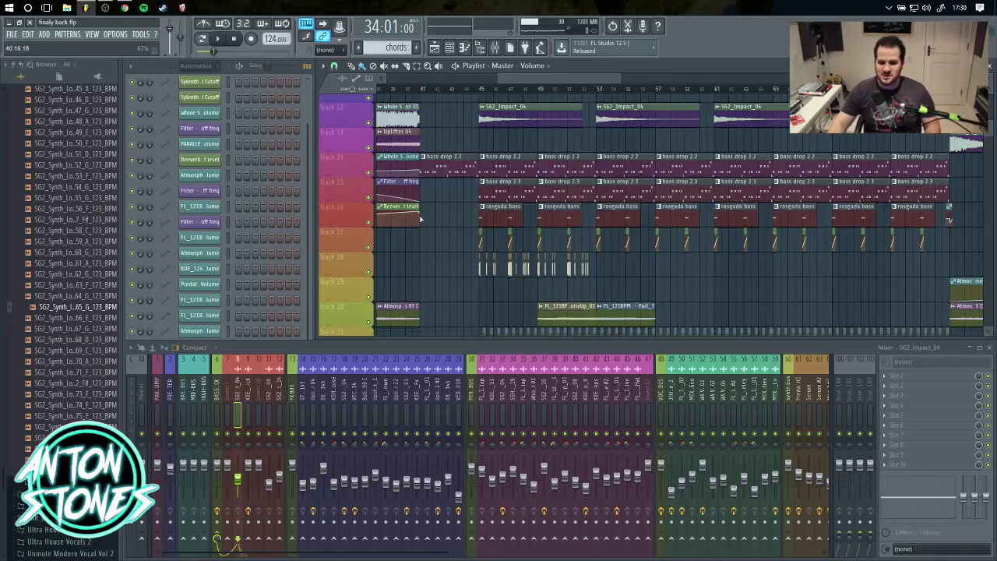
scroll(589, 251, down, 5)
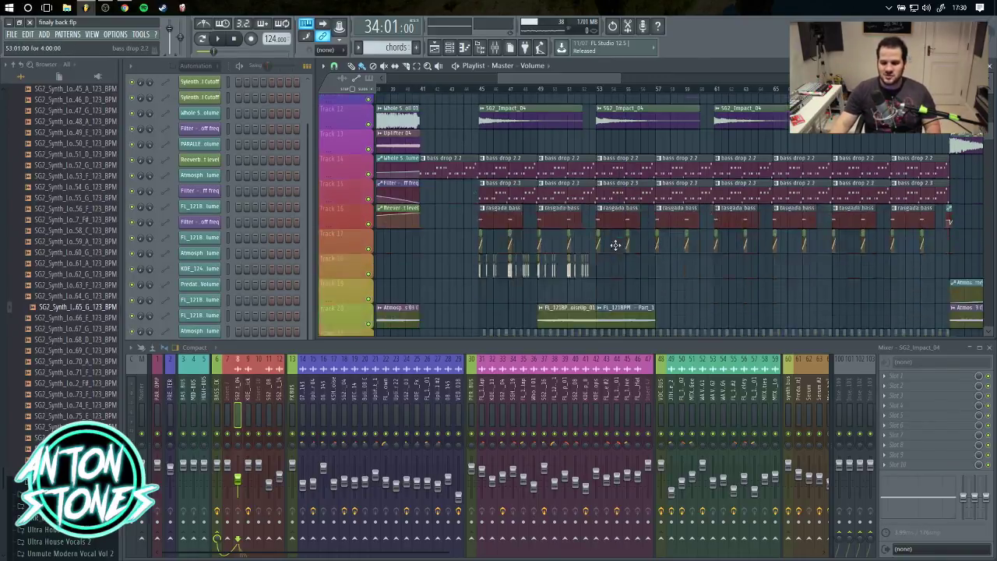
scroll(615, 134, down, 3)
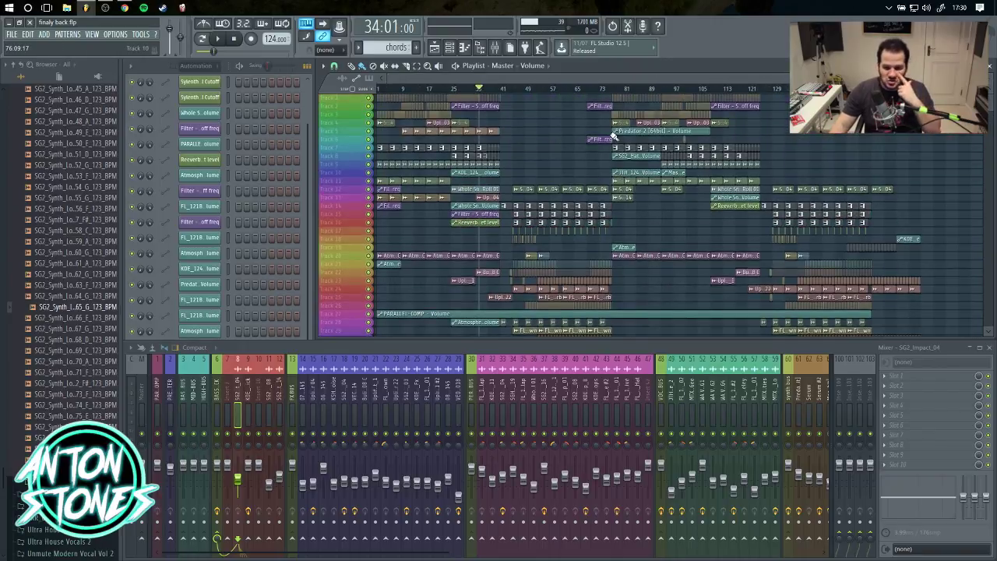
scroll(615, 134, down, 3)
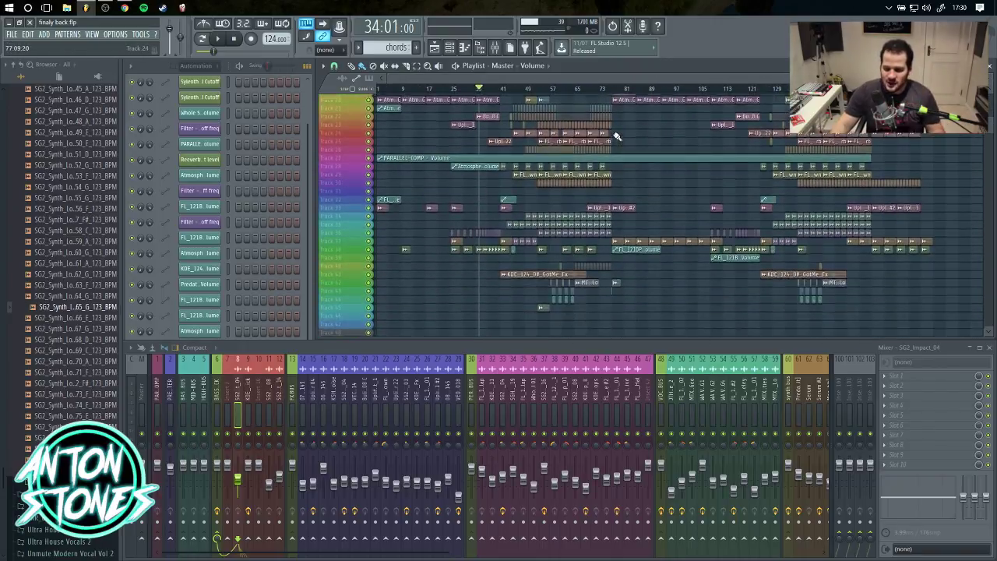
scroll(613, 137, up, 3)
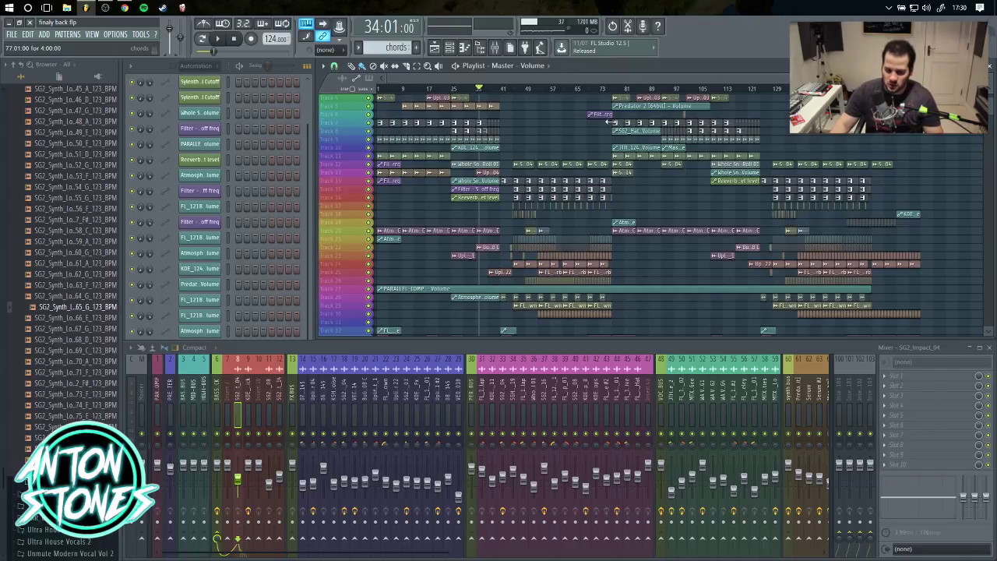
scroll(592, 148, down, 5)
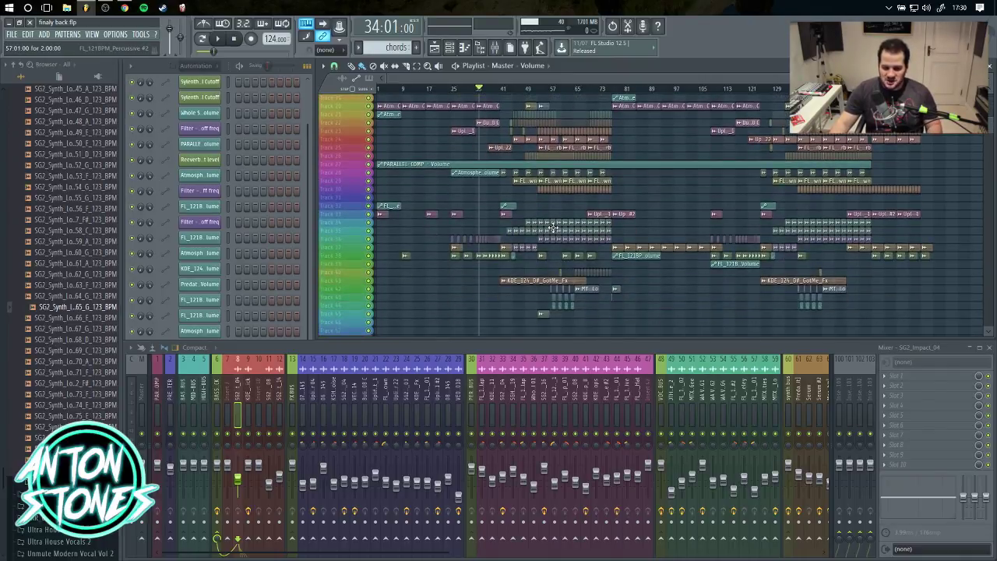
scroll(553, 227, up, 5)
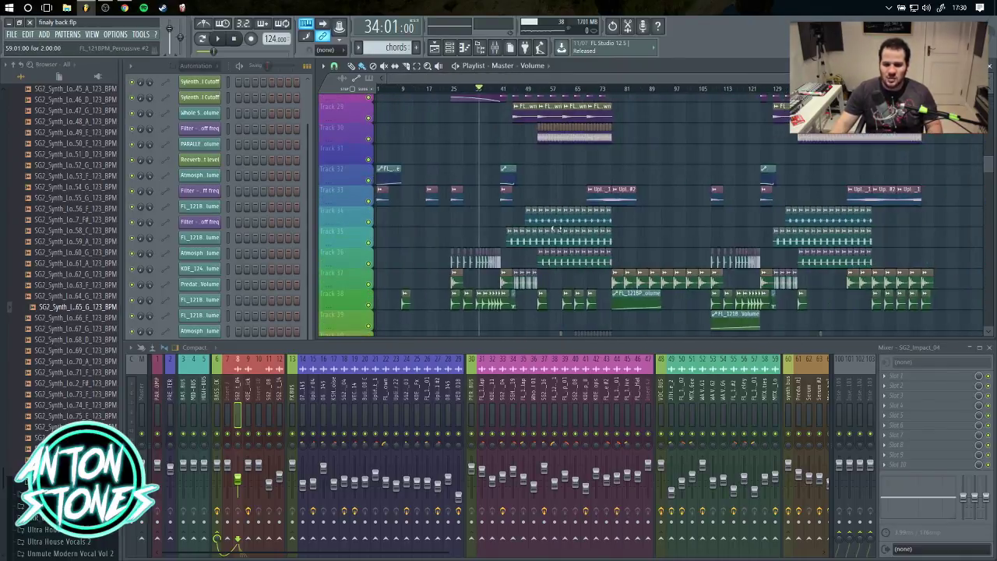
scroll(552, 228, down, 6)
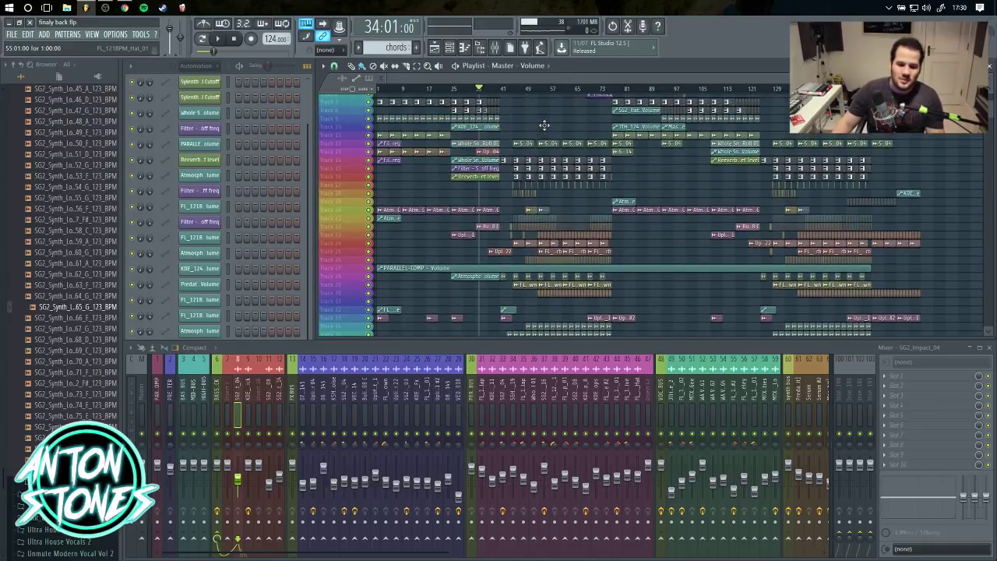
scroll(543, 126, up, 4)
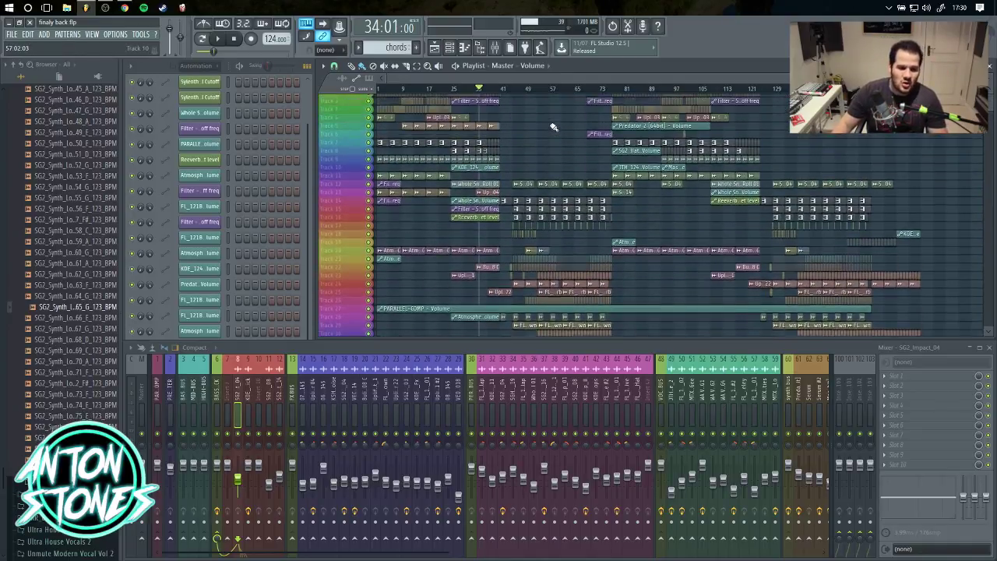
Open the recent project buss tutorial.flp without saving the changes to finaly back.flp.
click(10, 36)
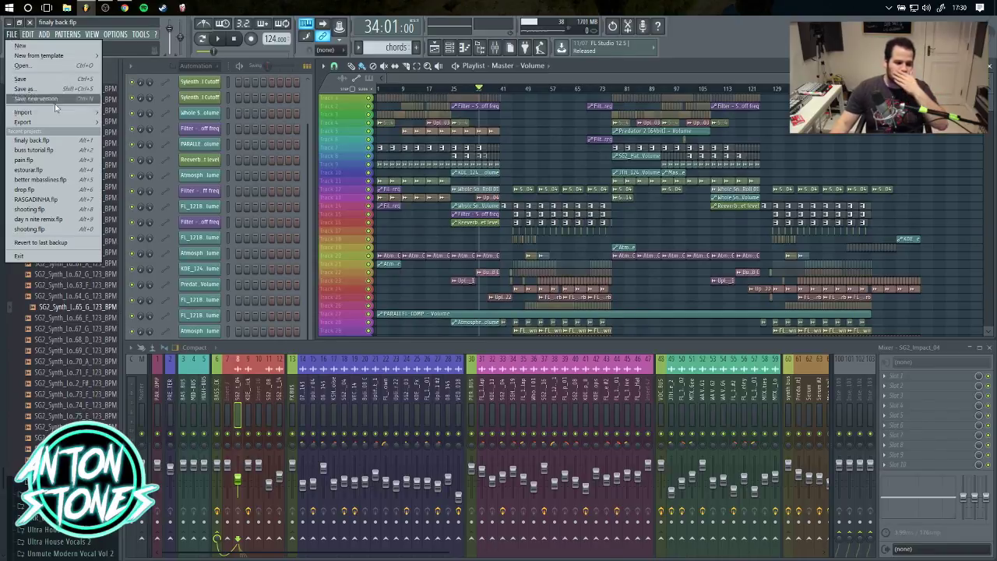
click(56, 153)
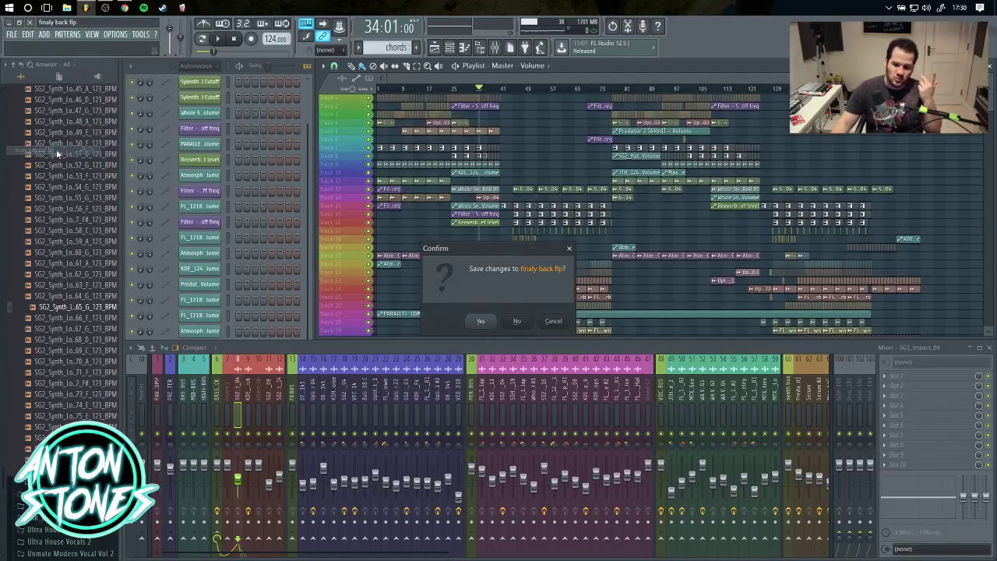
click(528, 324)
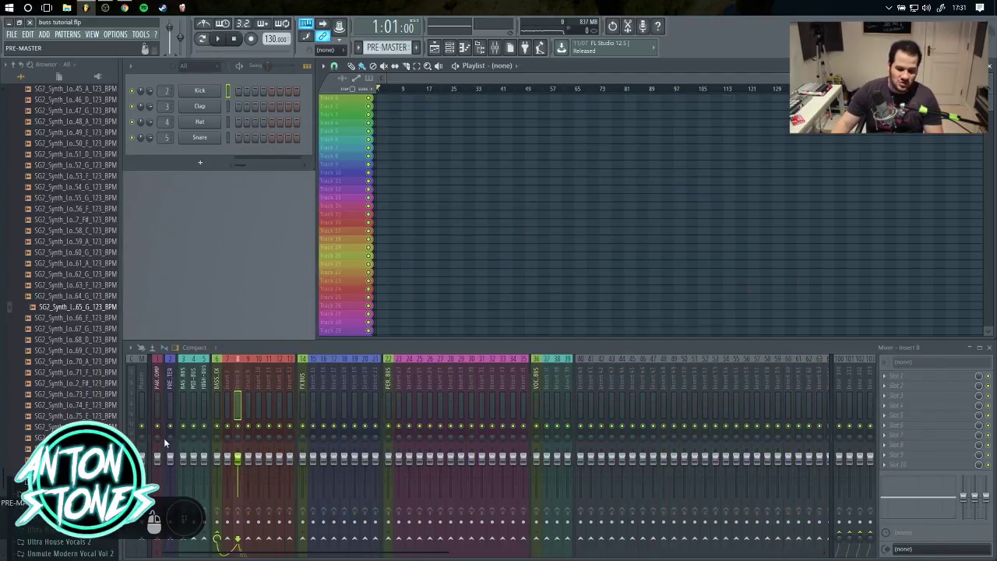
Check the routing of the FX, percussion and vocal bus tracks in the mixer.
click(303, 380)
click(386, 380)
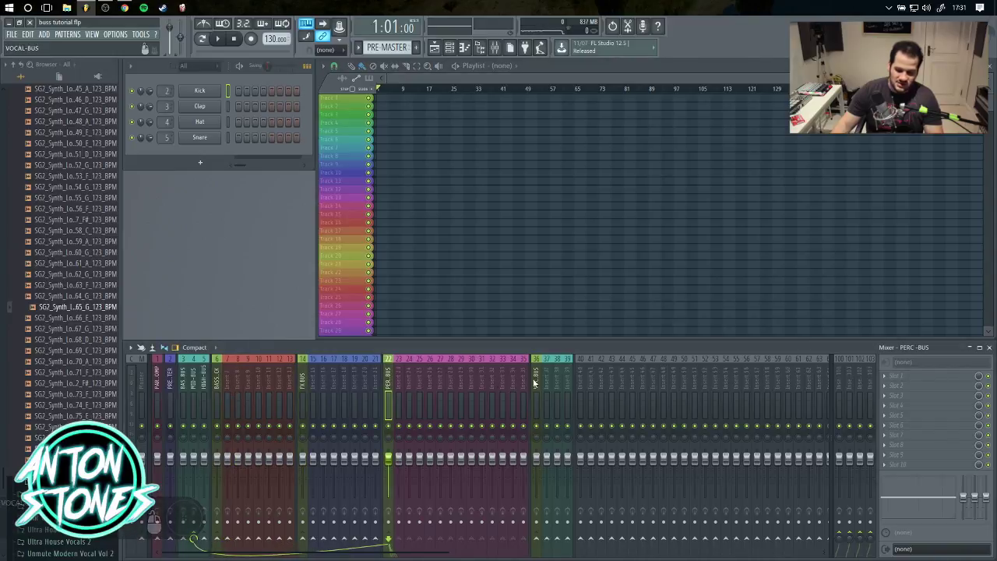
click(536, 380)
Rename mixer track Insert 43 as "synth buss".
click(616, 378)
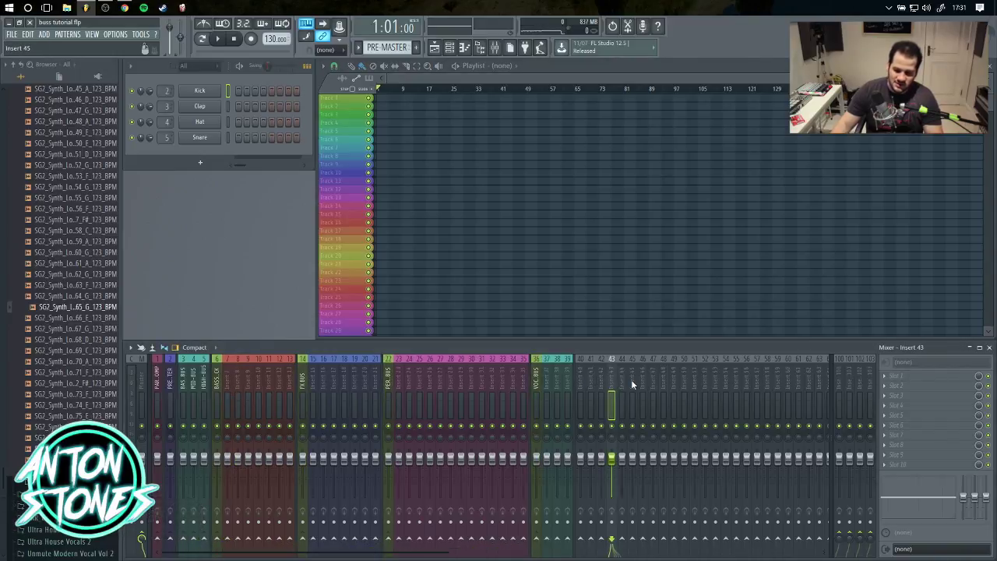
right_click(614, 386)
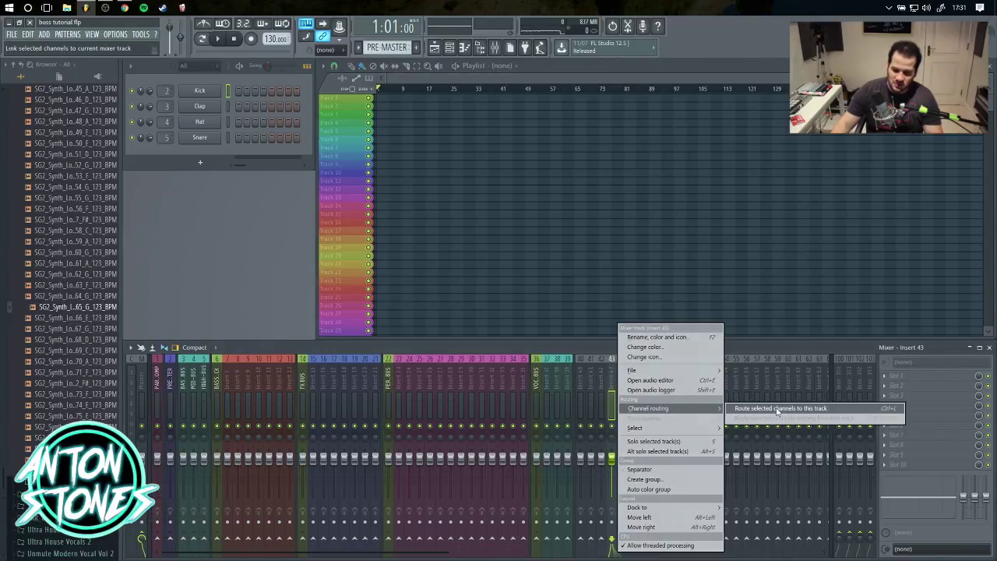
click(635, 336)
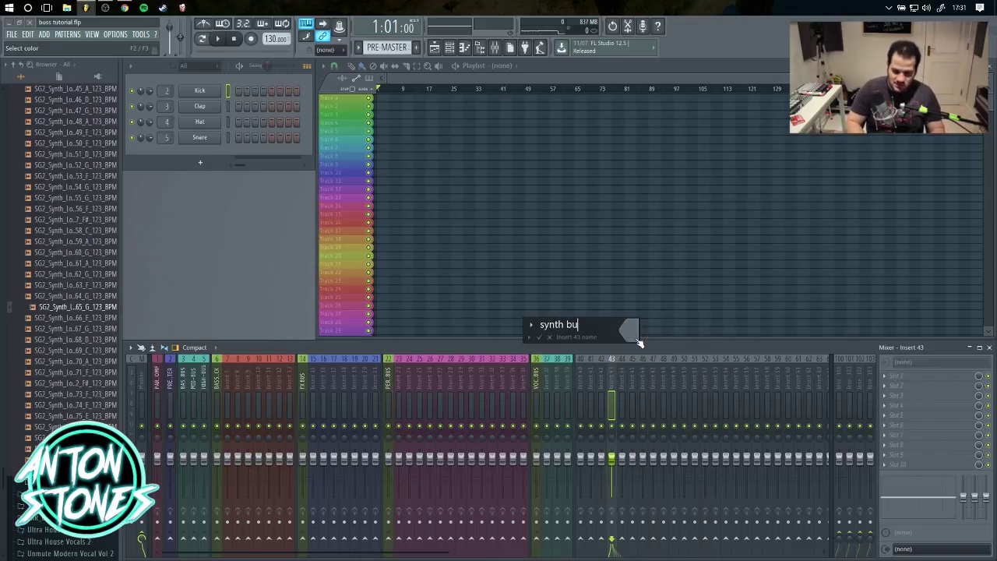
text(synth buss)
key(Return)
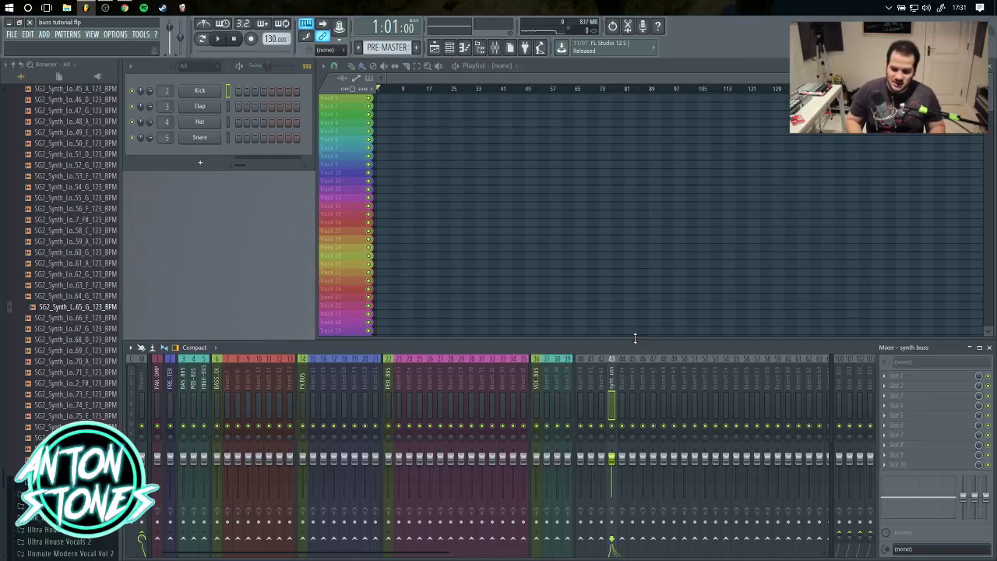
Shift the synth buss track back and forth along the mixer, leaving it at position 46.
key(alt+Left)
key(alt+Left)
key(alt+Right)
key(alt+Right)
key(alt+Right)
key(alt+Left)
key(alt+Left)
key(alt+Left)
key(alt+Left)
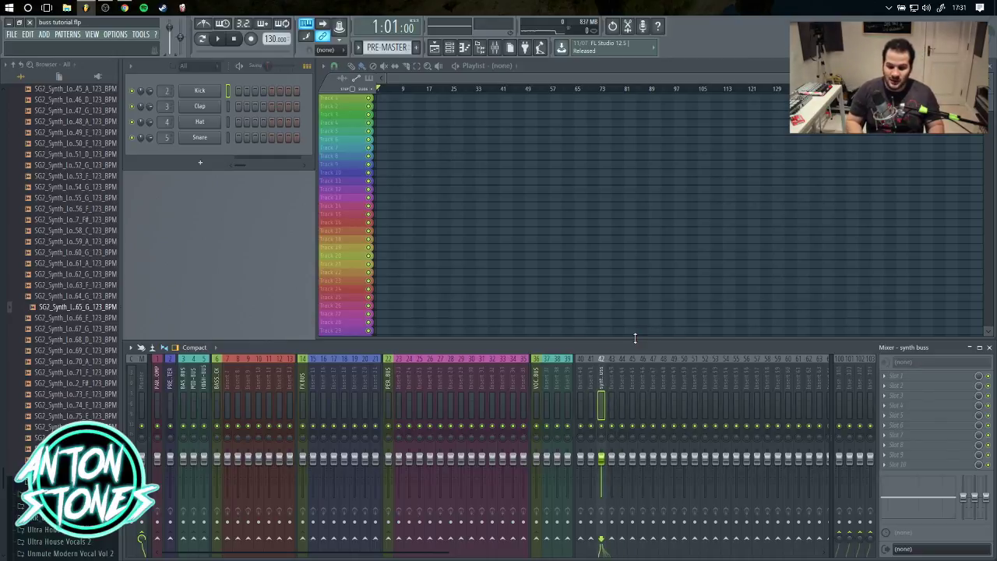
key(alt+Right)
key(alt+Right)
key(alt+Right)
key(alt+Left)
key(alt+Left)
key(alt+Left)
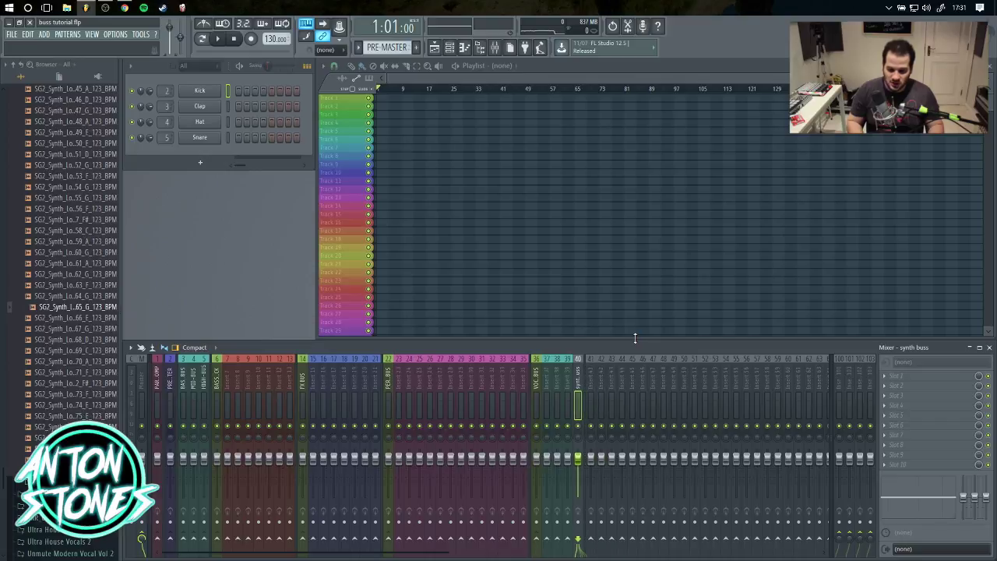
key(alt+Right)
key(alt+Right)
key(alt+Left)
key(alt+Left)
key(alt+Right)
key(alt+Right)
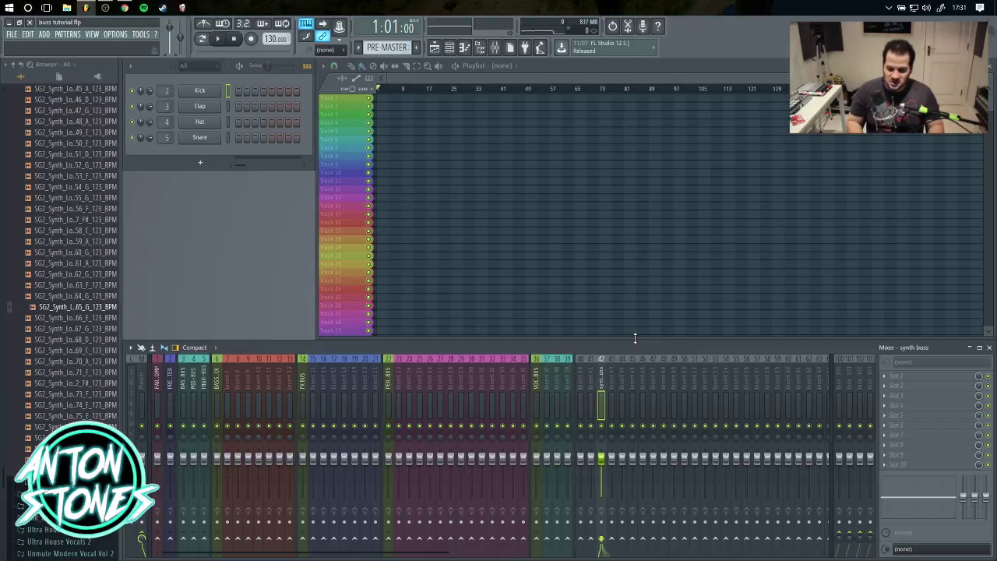
key(alt+Right)
key(alt+Right)
key(alt+Right)
key(alt+Right)
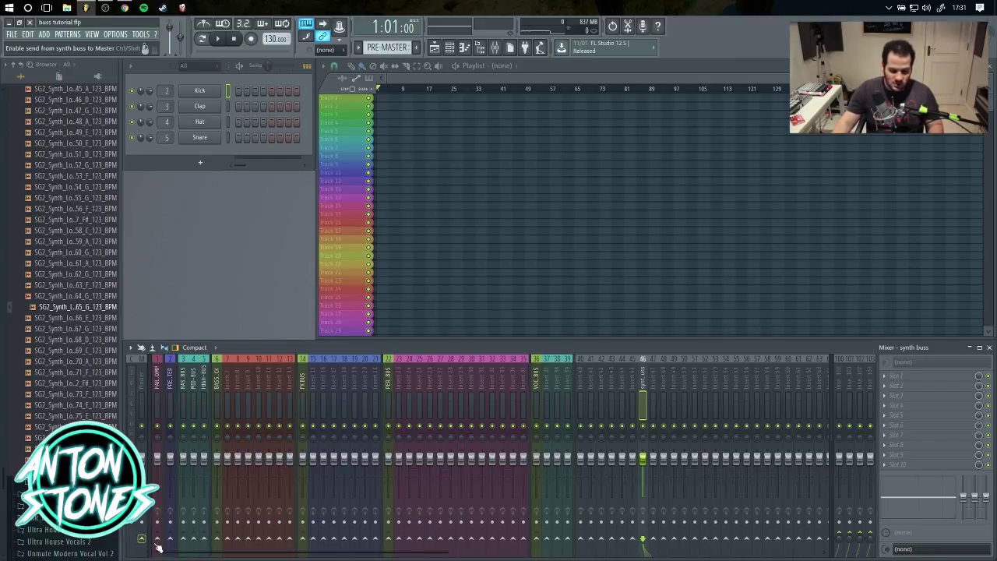
Route the synth buss track to MID-BUS instead of the Master.
click(193, 538)
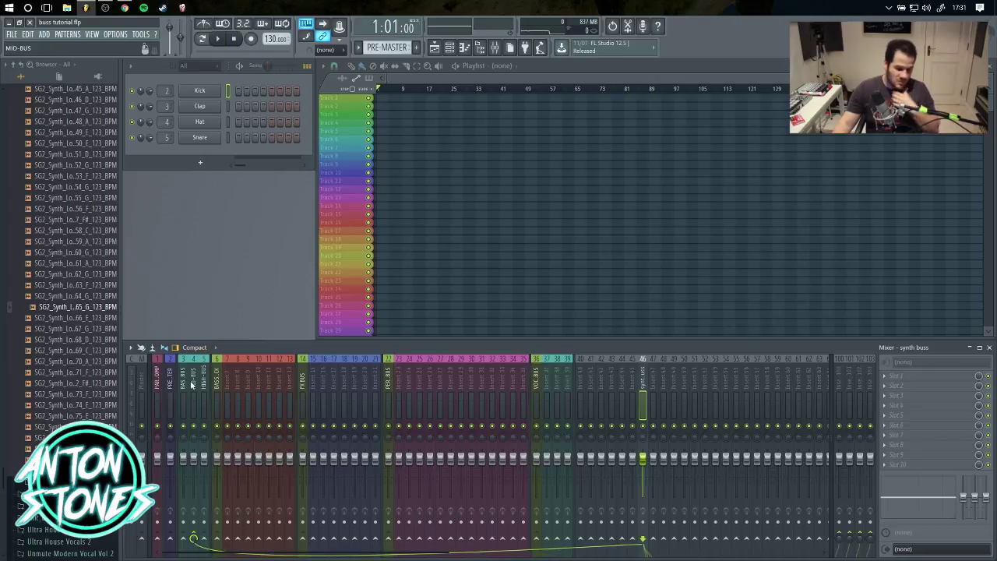
click(194, 539)
click(194, 539)
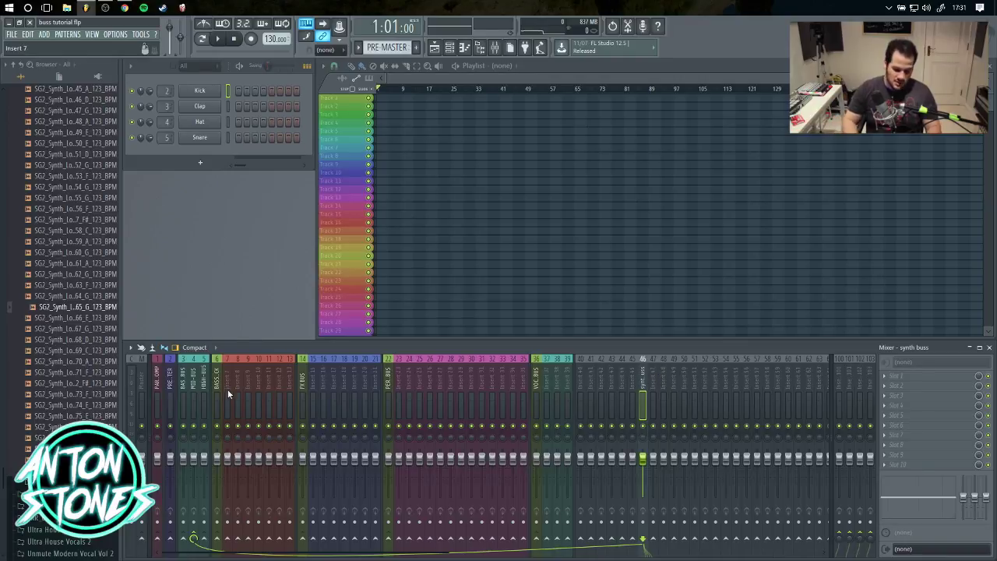
Step through the red insert tracks beside the bass bus to check their routing, and reselect the synth buss track.
click(291, 380)
key(Left)
key(Left)
key(Left)
key(Left)
key(Left)
key(Left)
key(Right)
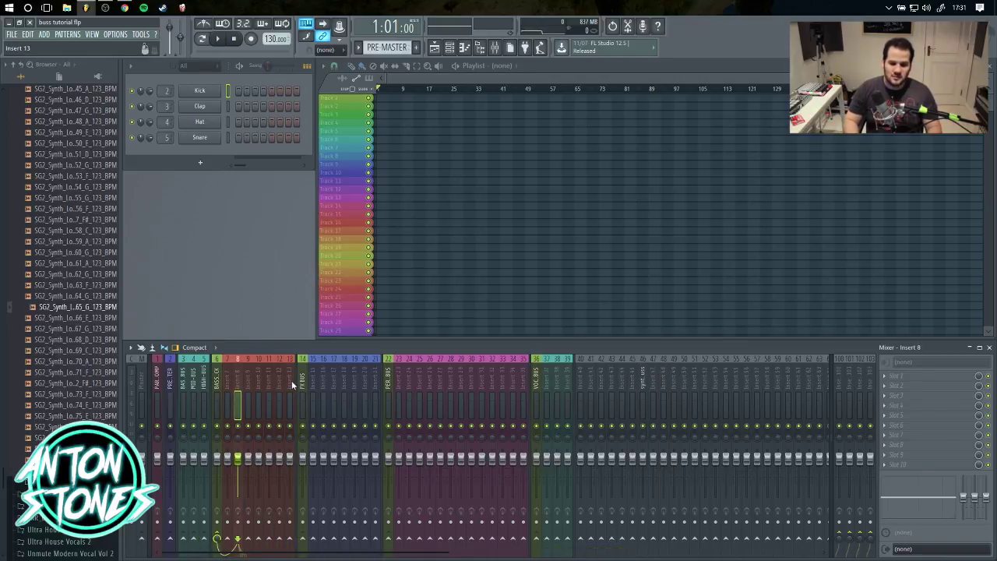
key(Right)
key(Right)
key(Right)
key(Right)
key(Right)
key(Right)
key(Left)
key(Left)
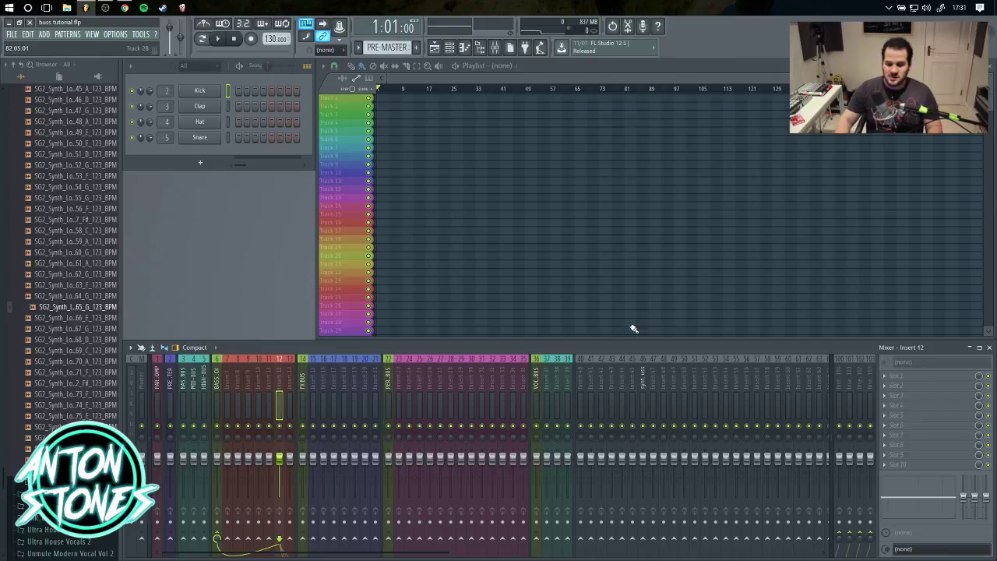
click(643, 392)
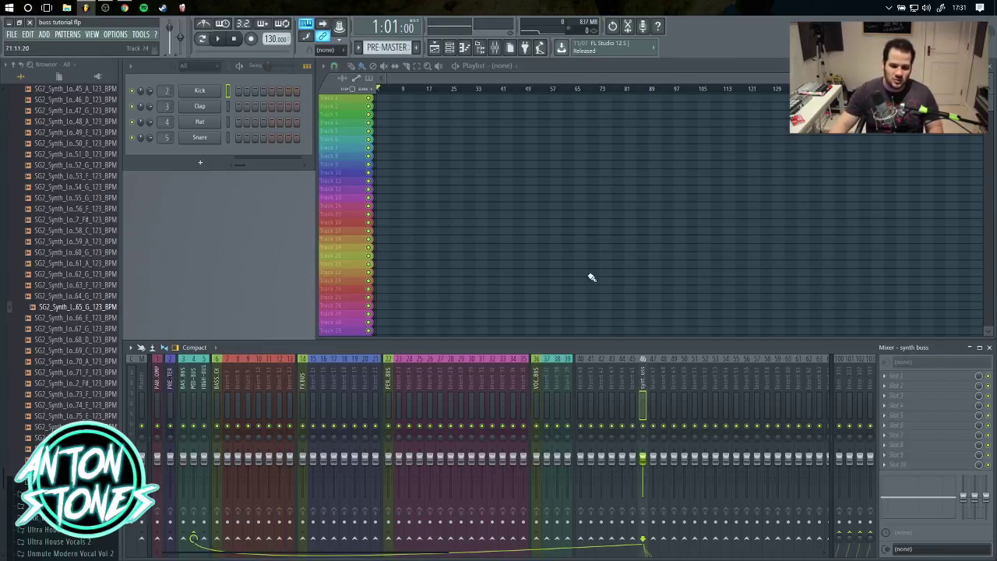
Open the audio settings, glance at the MIDI input and output devices, and return to the audio device page.
click(117, 34)
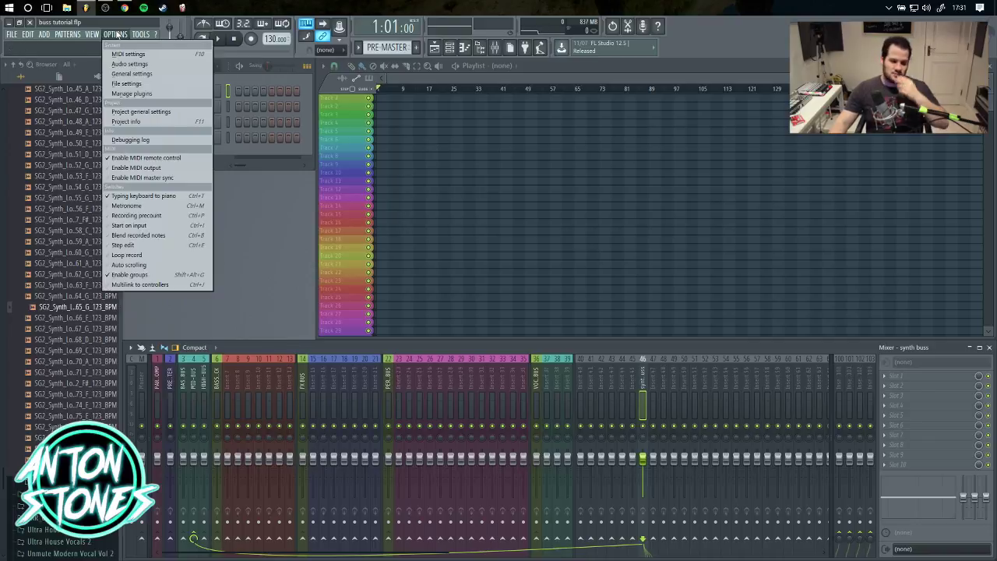
click(135, 64)
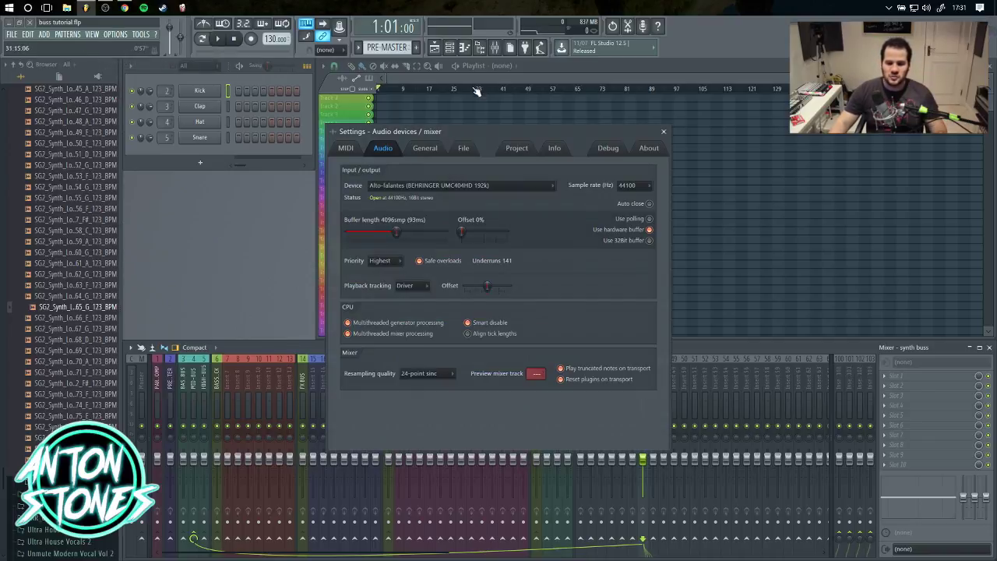
drag(506, 131, 571, 98)
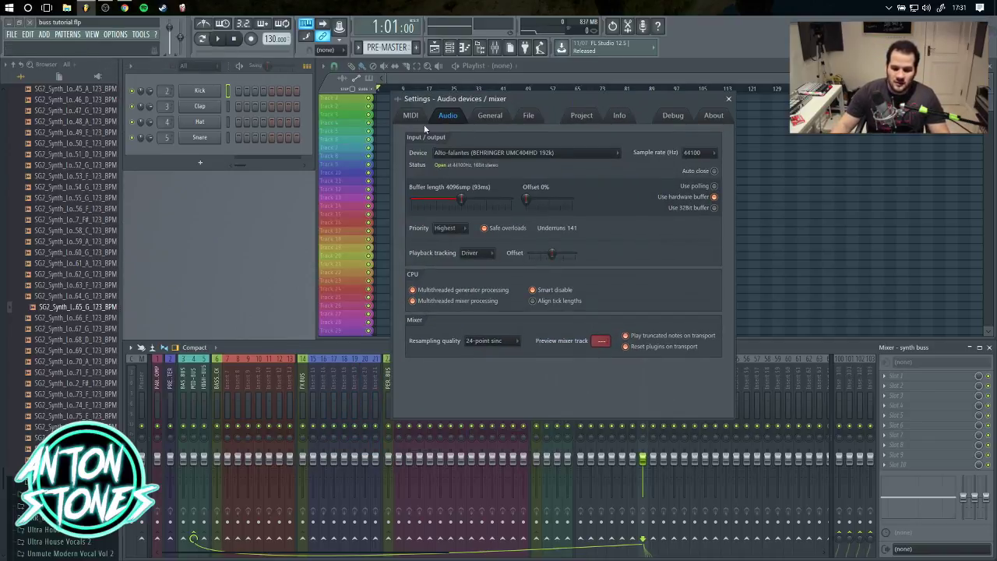
click(411, 115)
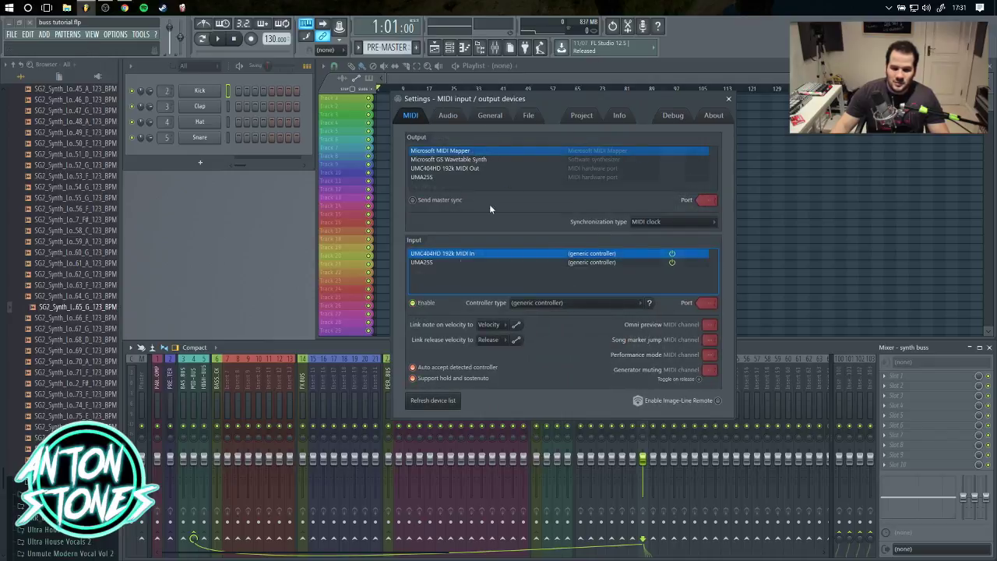
click(448, 117)
Switch the audio device to UMC ASIO Driver, and set it back to Alto-falantes (BEHRINGER UMC404HD 192k).
click(505, 153)
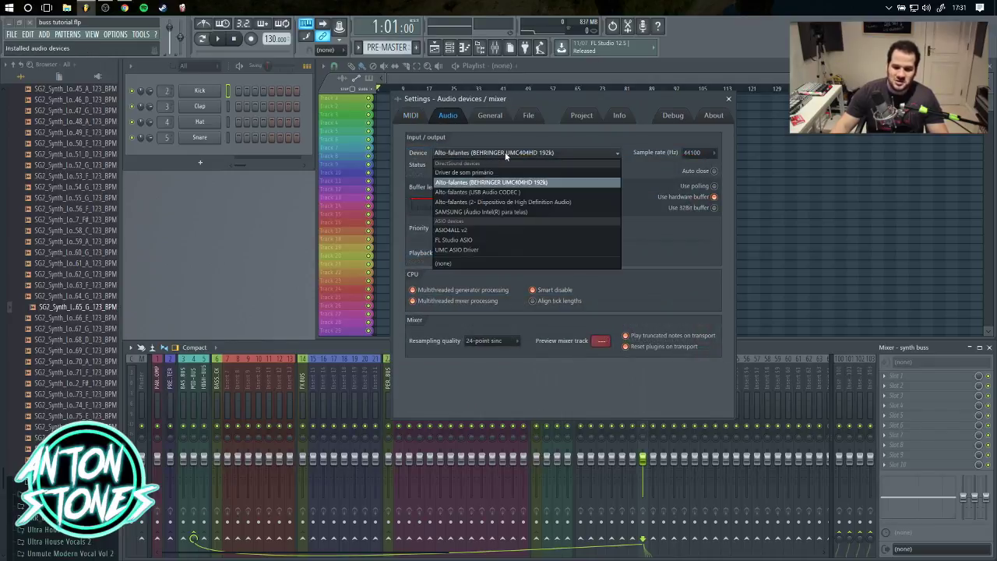
click(490, 250)
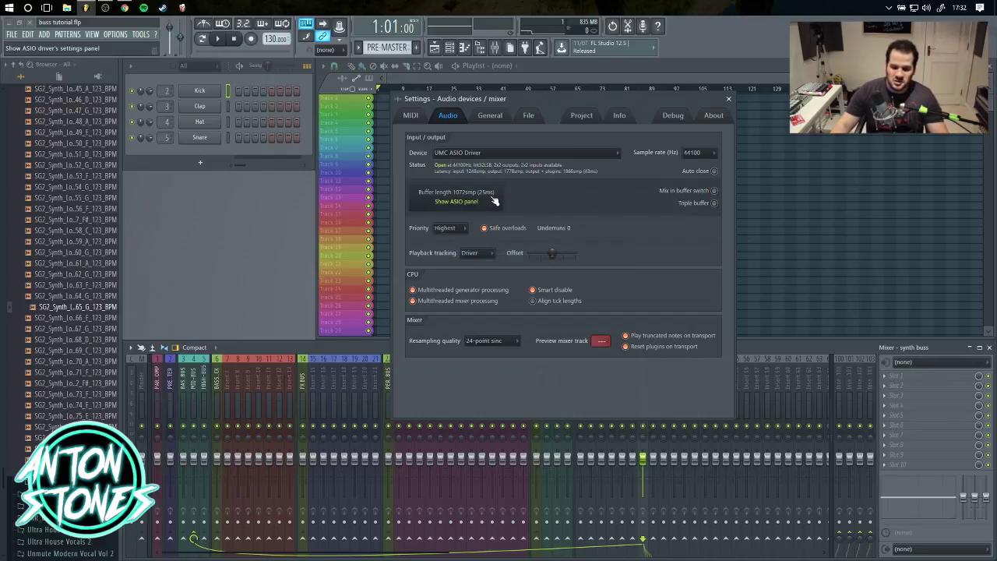
click(514, 152)
click(522, 182)
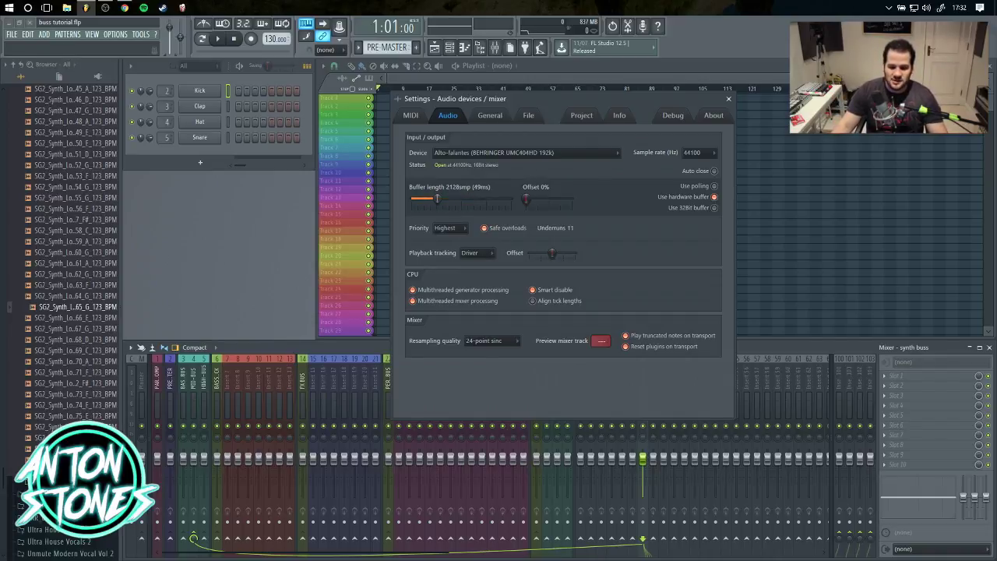
Reset the buffer length to 4096 smp, and raise its offset to 100% before returning it to 0%.
right_click(462, 200)
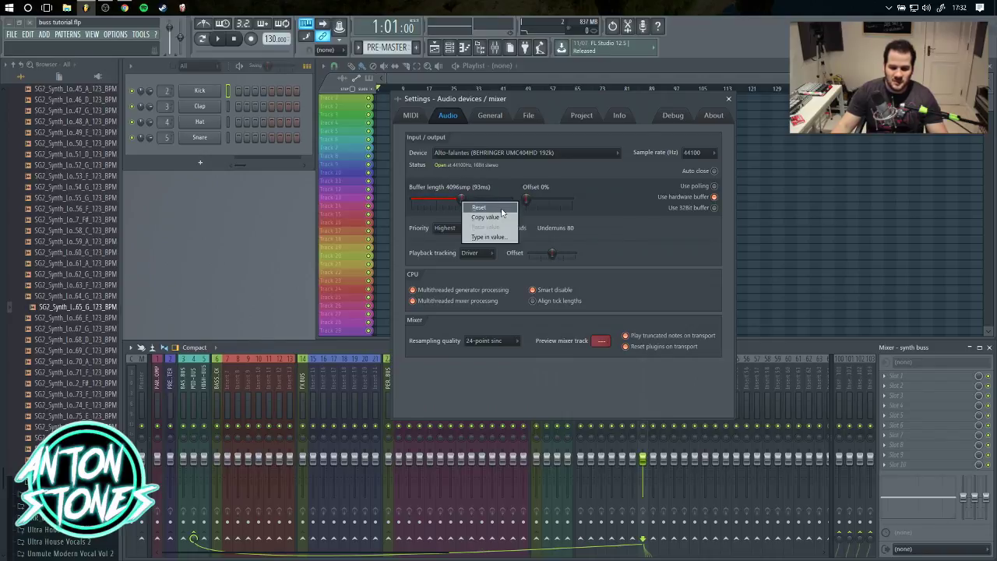
click(496, 208)
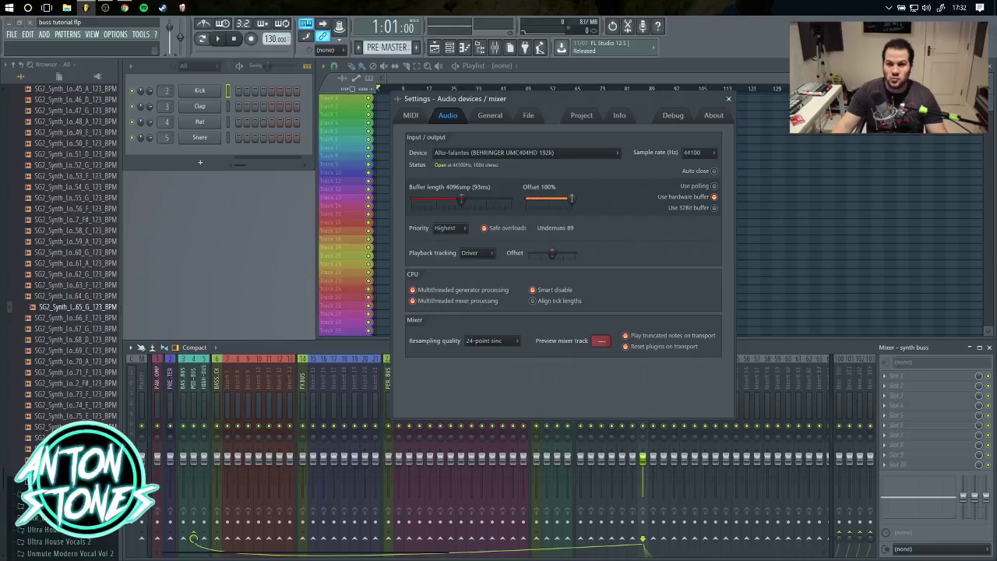
drag(526, 199, 571, 199)
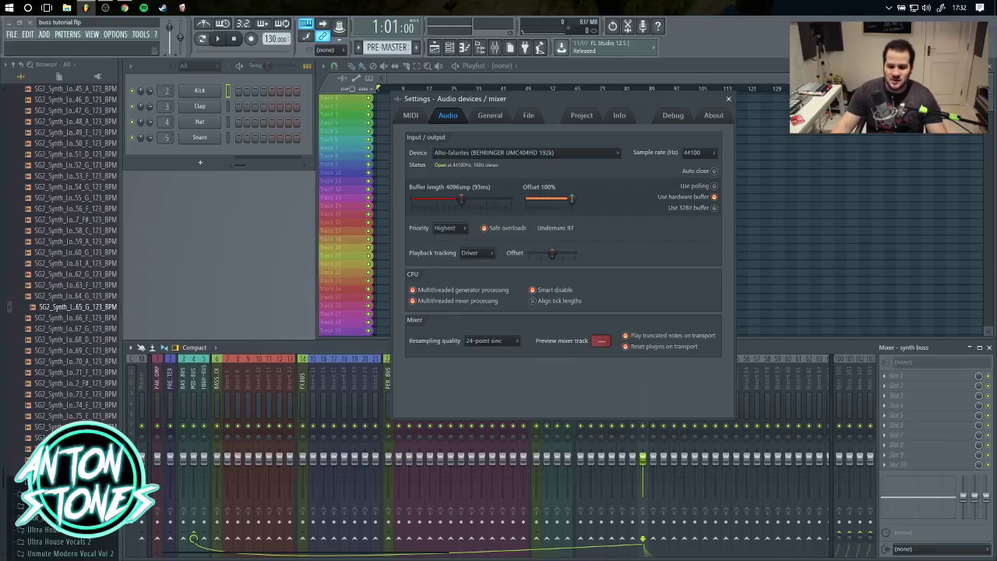
mouse_move(571, 199)
mouse_down()
mouse_move(526, 199)
mouse_move(572, 200)
mouse_up()
drag(572, 200, 527, 200)
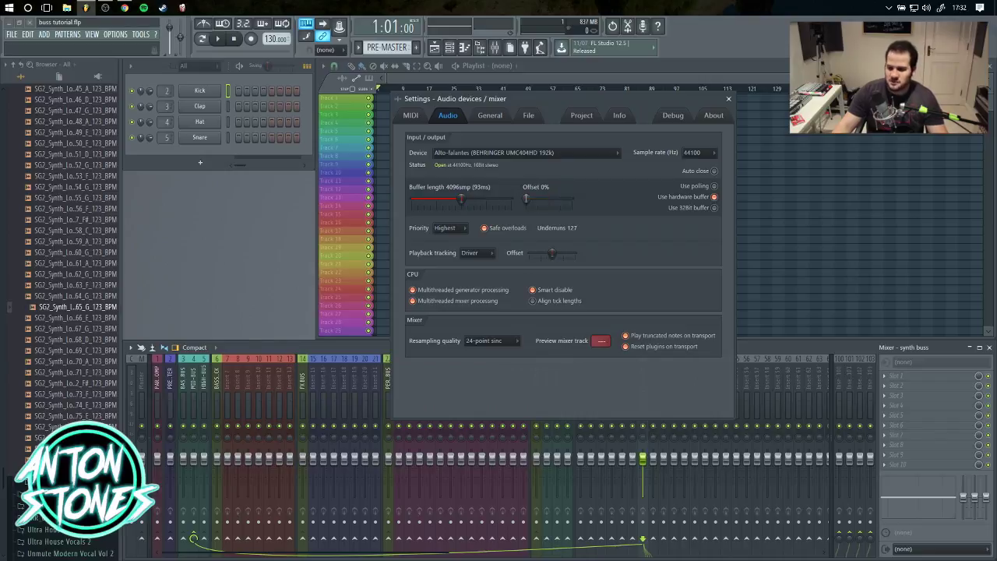
Move the settings dialog aside, view the CPU performance in Windows Task Manager with a separate graph per logical processor, and close it.
drag(560, 99, 652, 87)
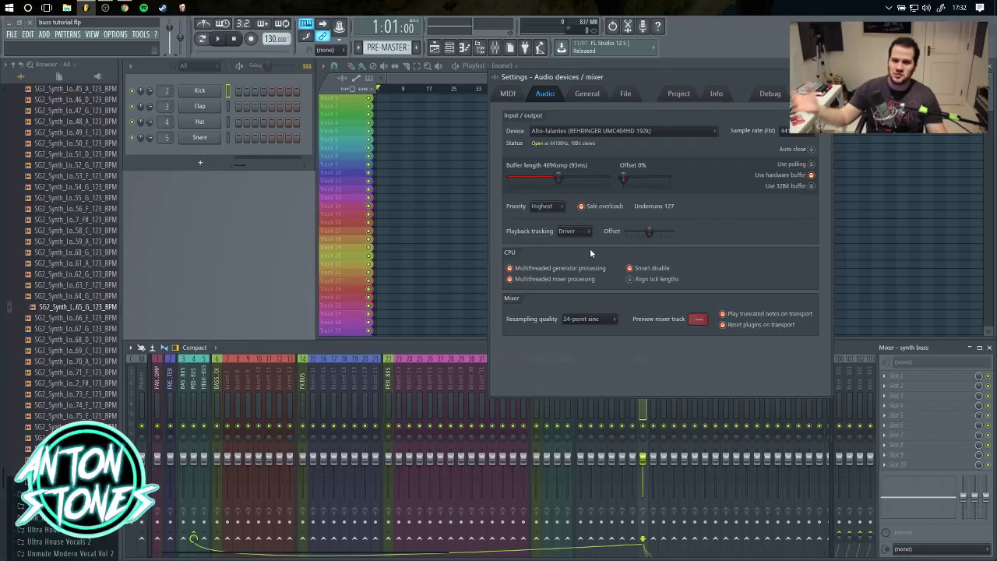
right_click(378, 4)
click(436, 177)
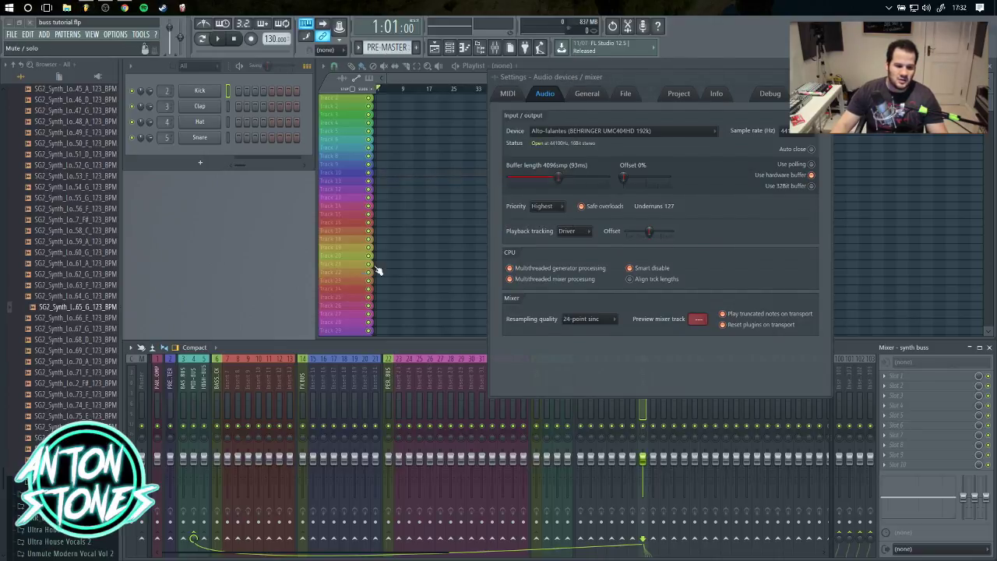
click(162, 94)
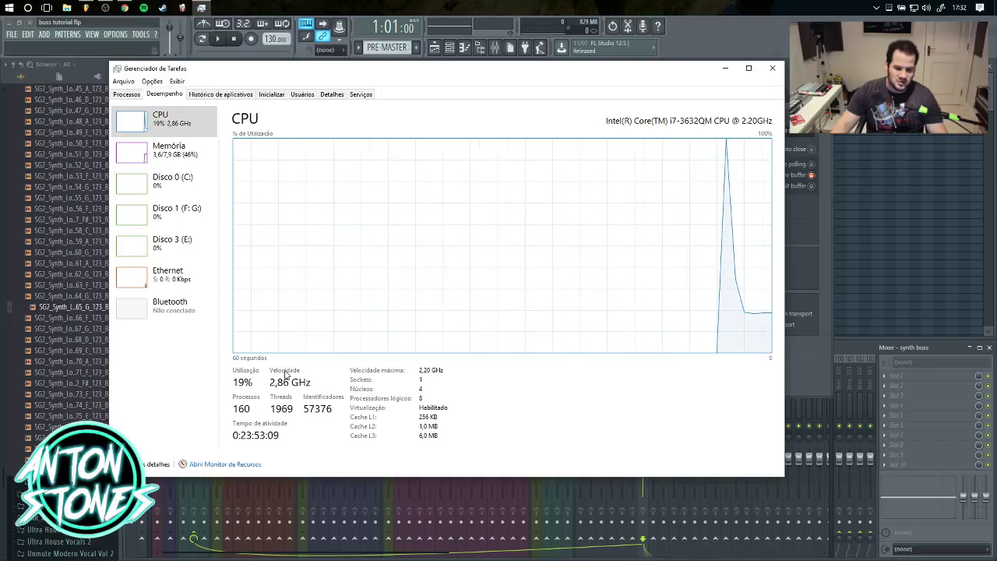
right_click(270, 158)
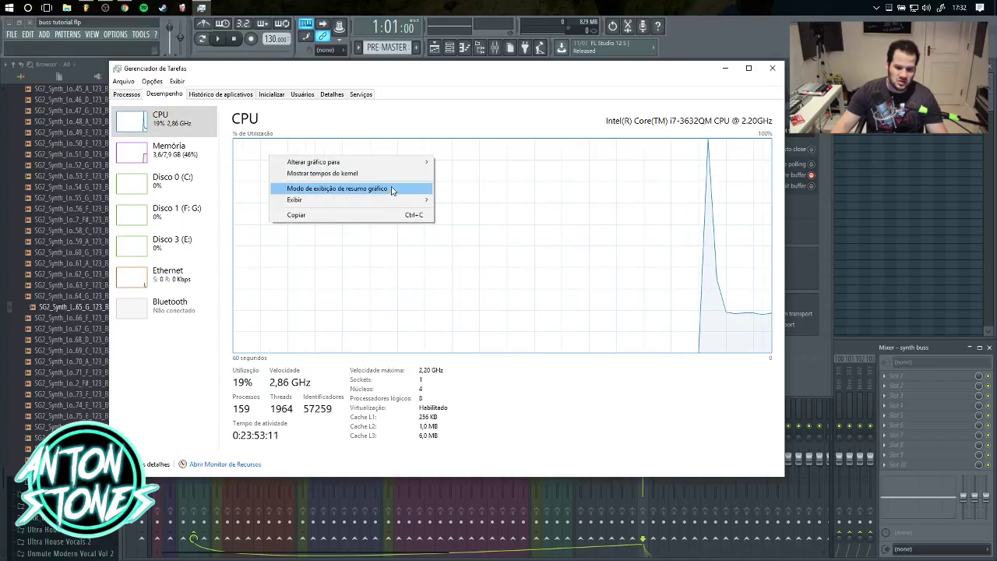
mouse_move(397, 163)
click(458, 171)
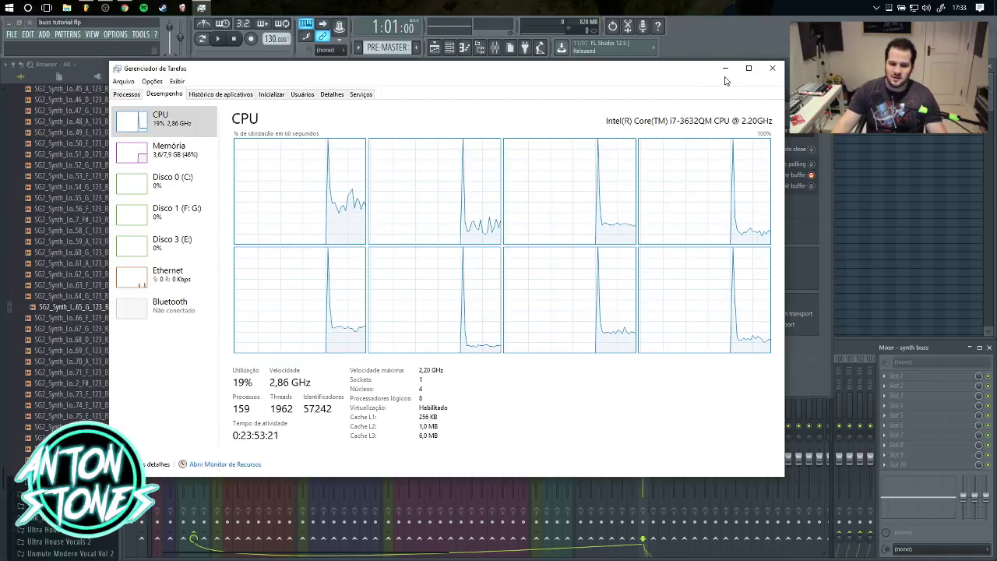
click(772, 70)
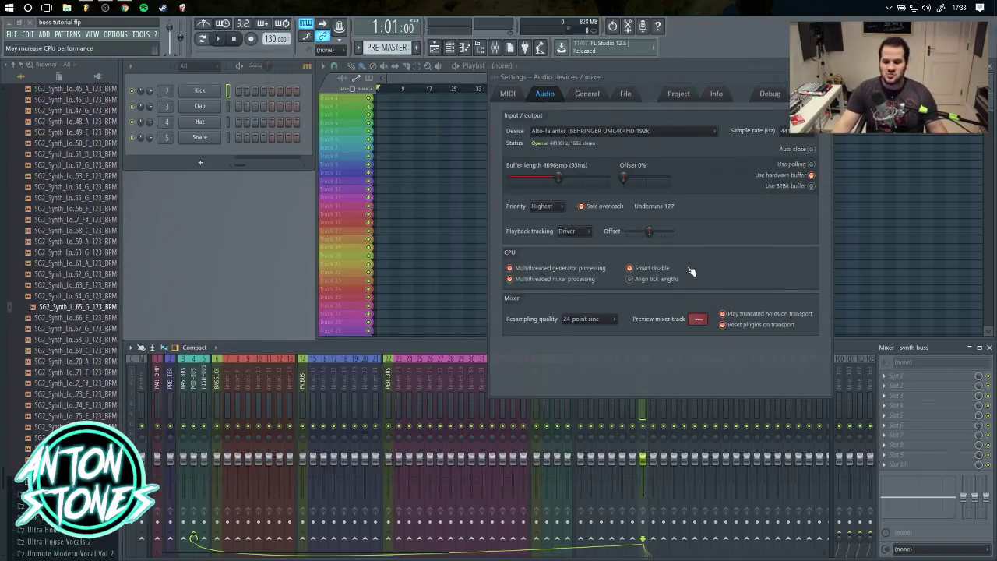
Review the maximum undo levels in the General settings, look through the File, Project, Audio and MIDI pages, and close the settings.
click(661, 273)
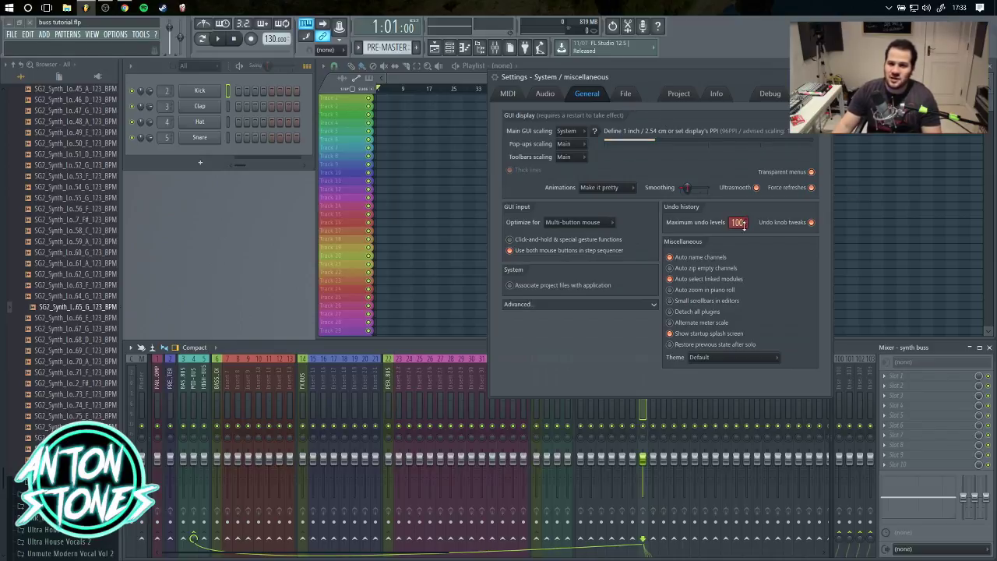
mouse_move(744, 224)
mouse_down()
mouse_move(744, 261)
mouse_move(744, 230)
mouse_up()
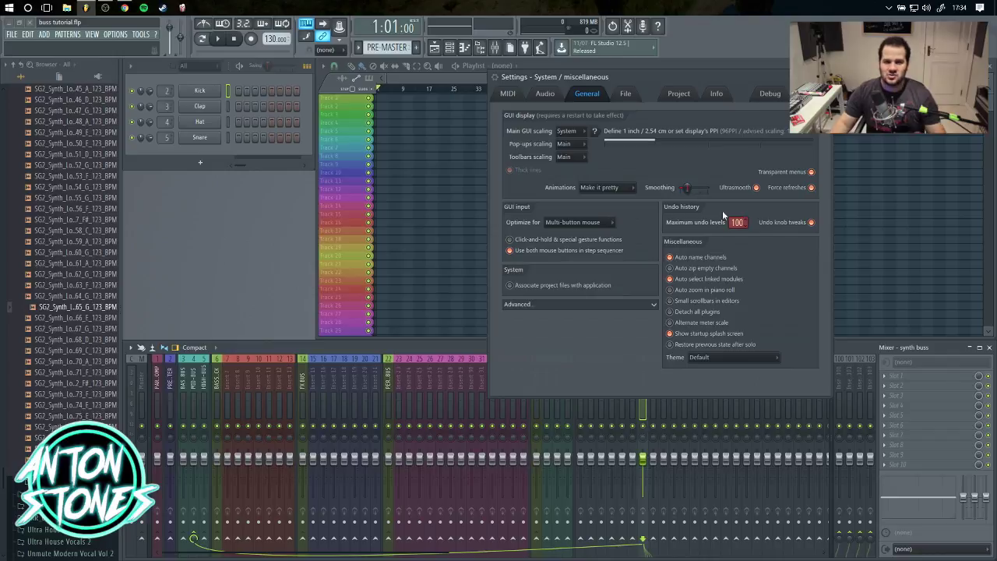
click(629, 94)
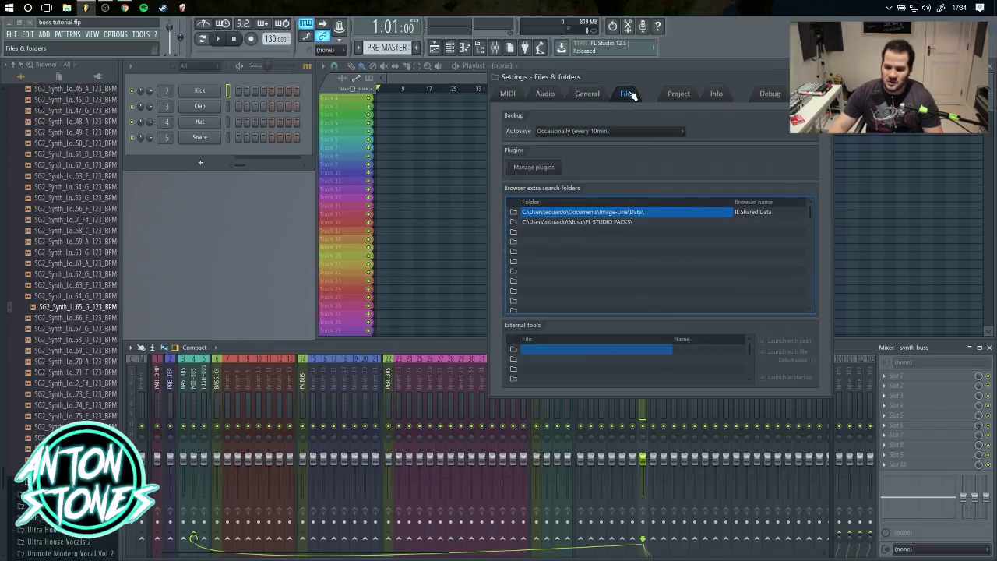
click(680, 95)
click(626, 95)
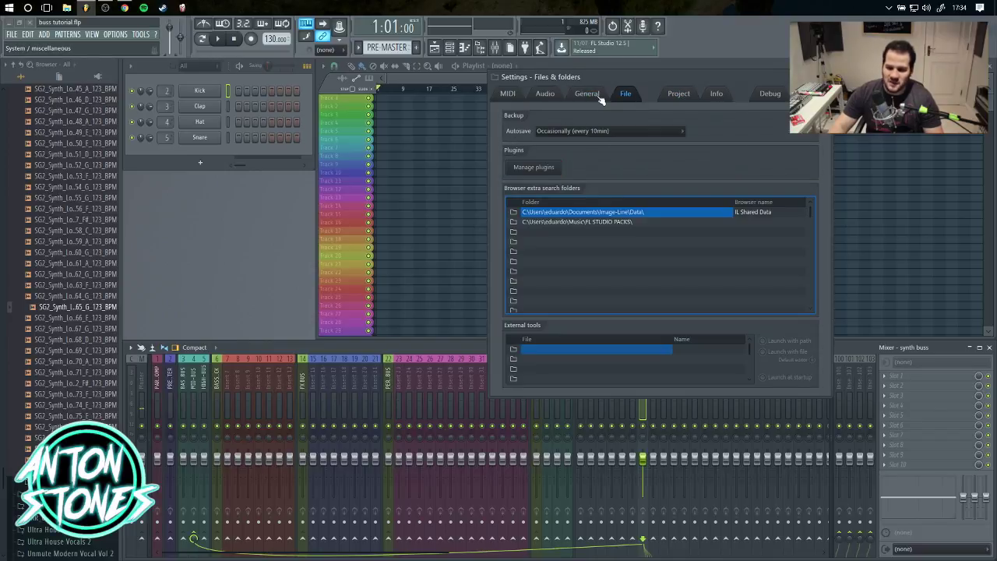
click(590, 95)
click(537, 98)
click(510, 95)
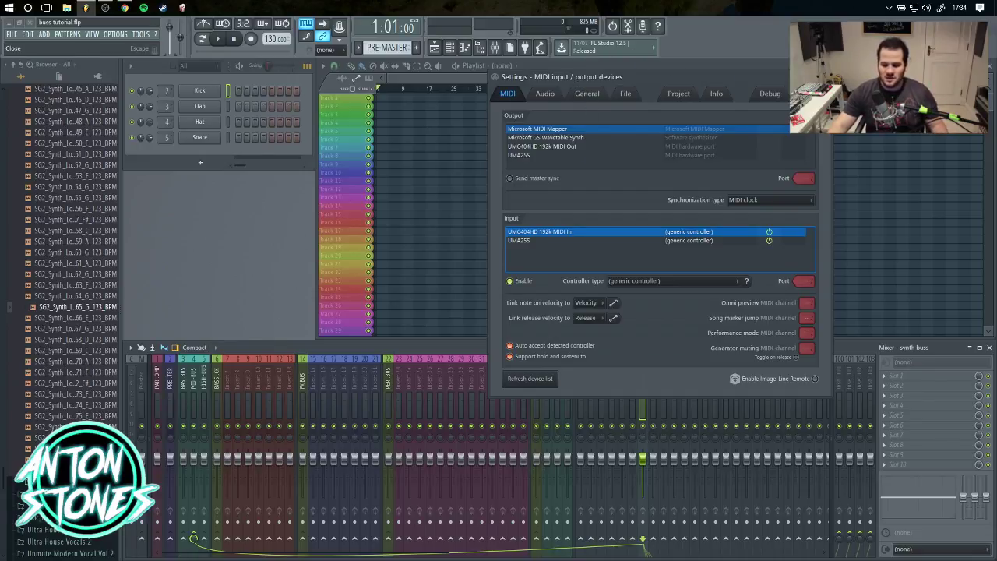
click(824, 76)
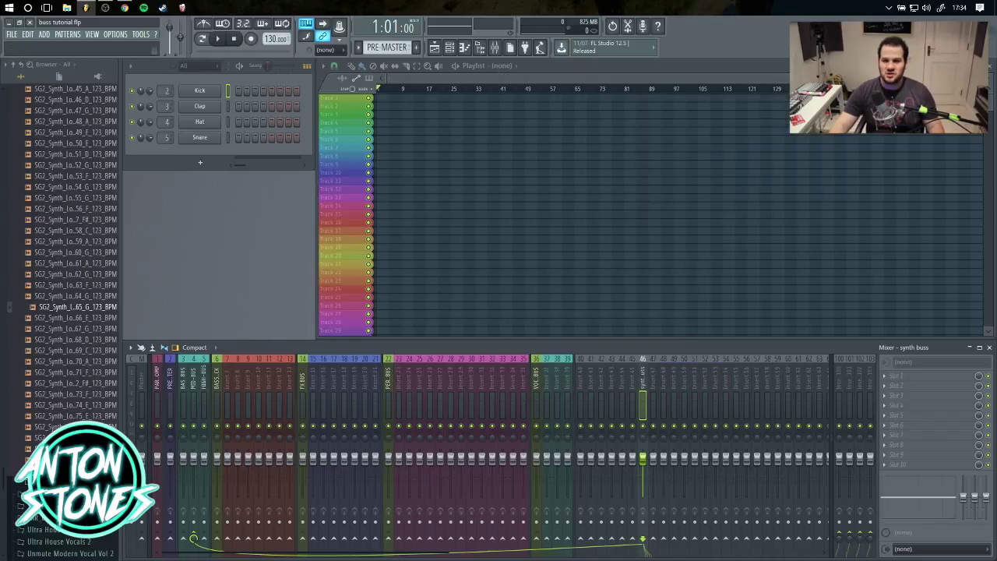